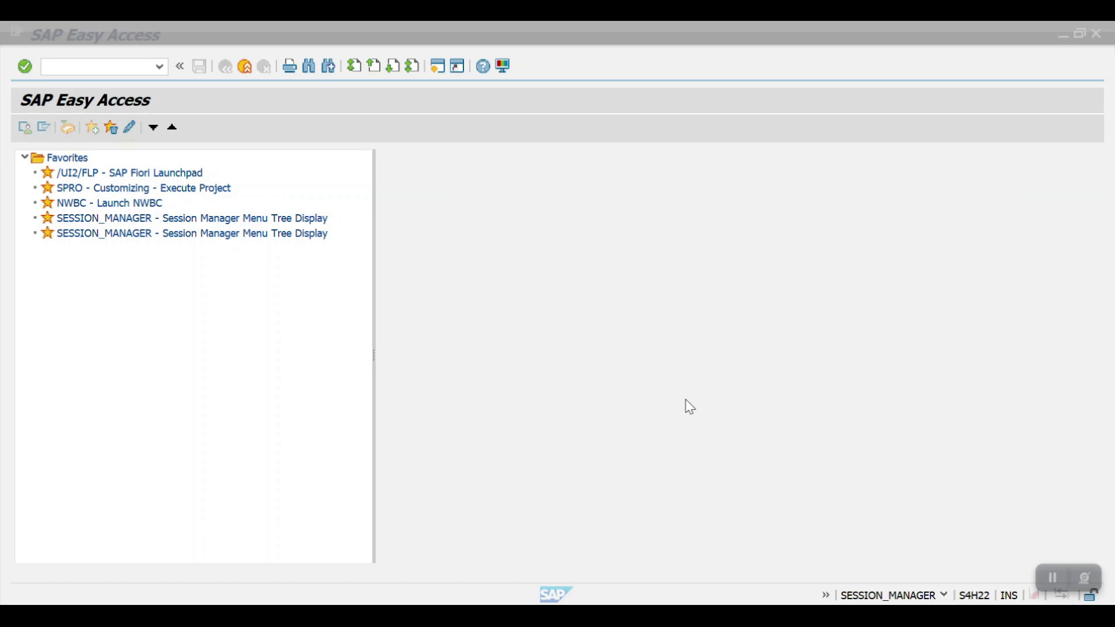
- Open vendor invoice entry with transaction FB60 and set the company code to 2009
click(88, 67)
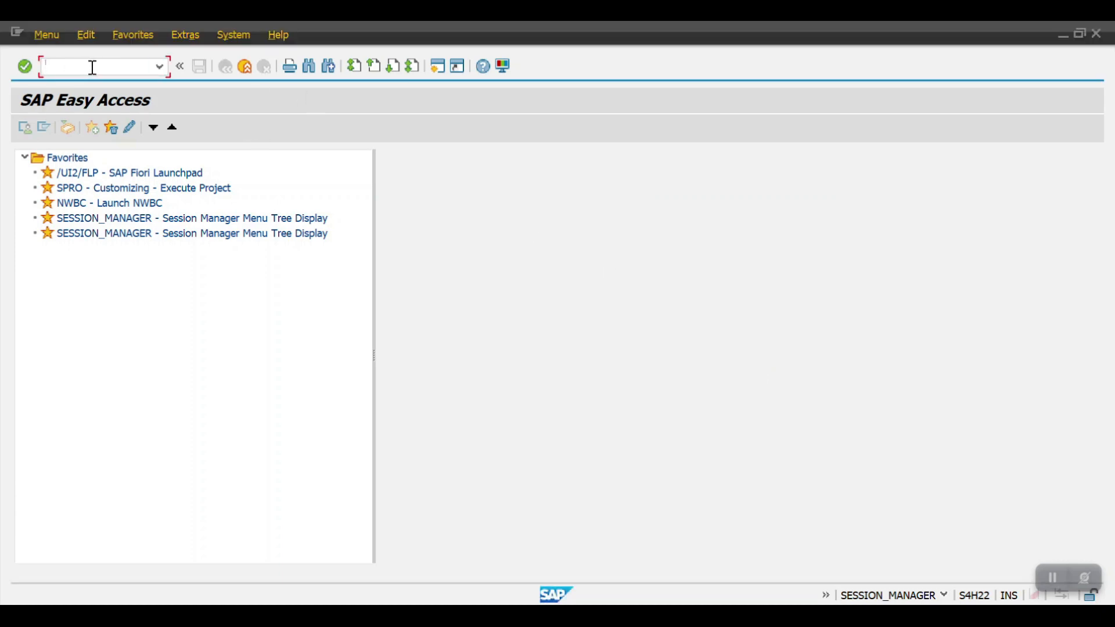
text(fb60)
key(Return)
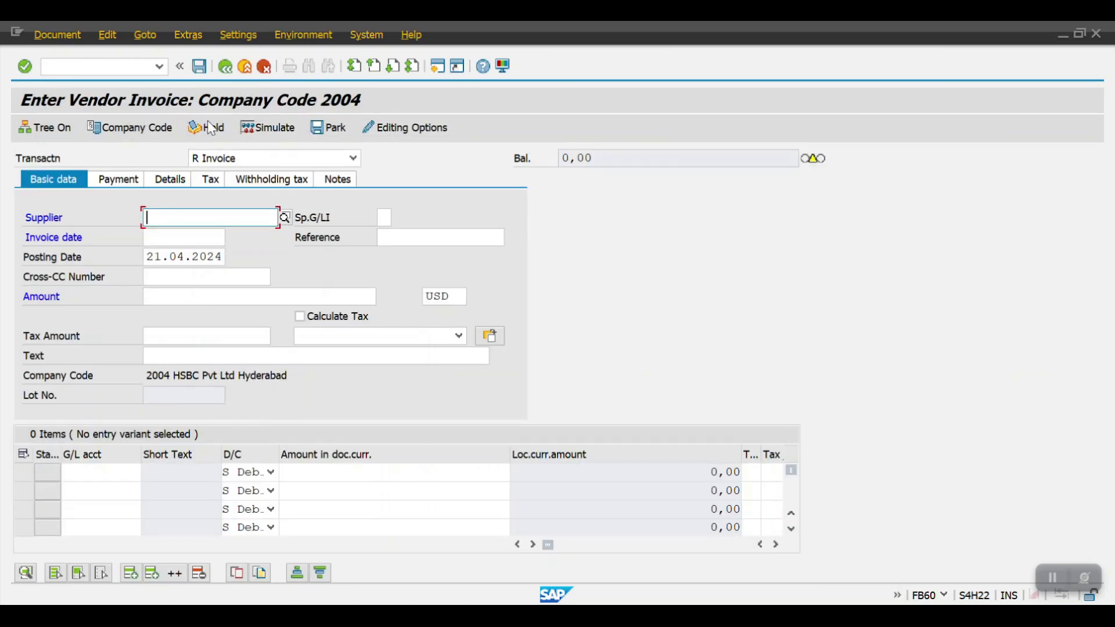
click(146, 129)
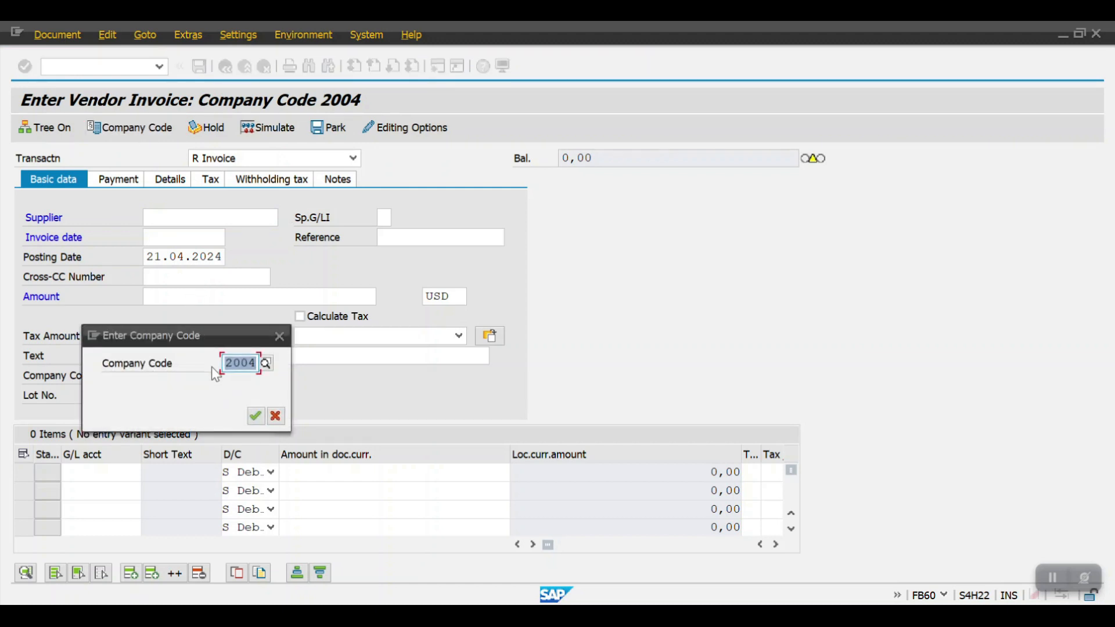
text(2009)
key(Return)
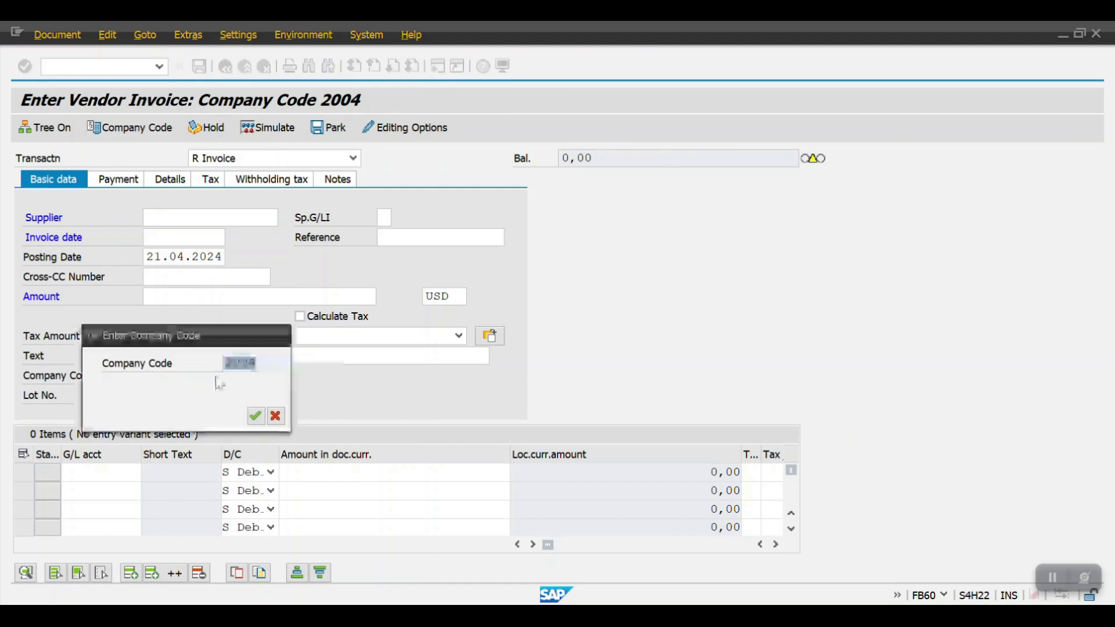
key(Return)
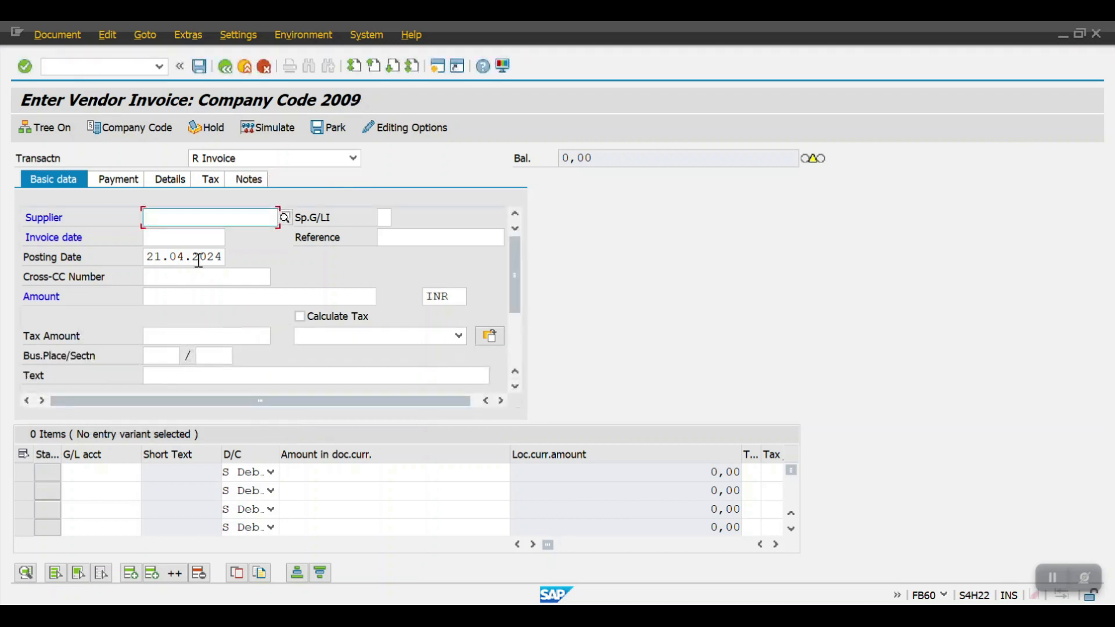
- Search for suppliers in company code 2009 and choose ABC PVT LTD as the invoice supplier
click(284, 218)
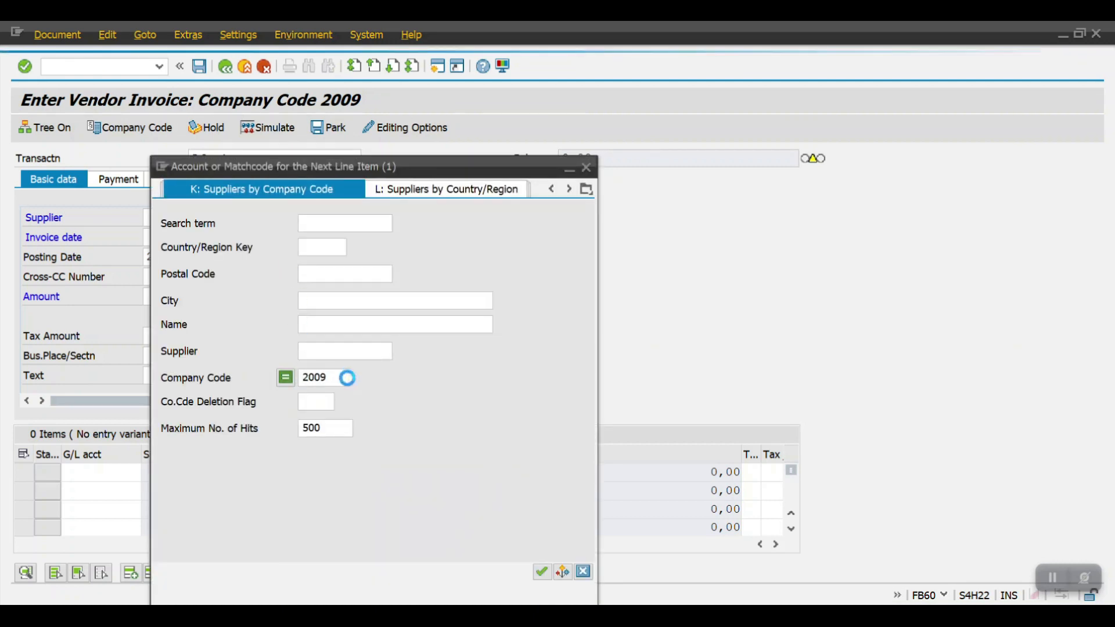
click(542, 572)
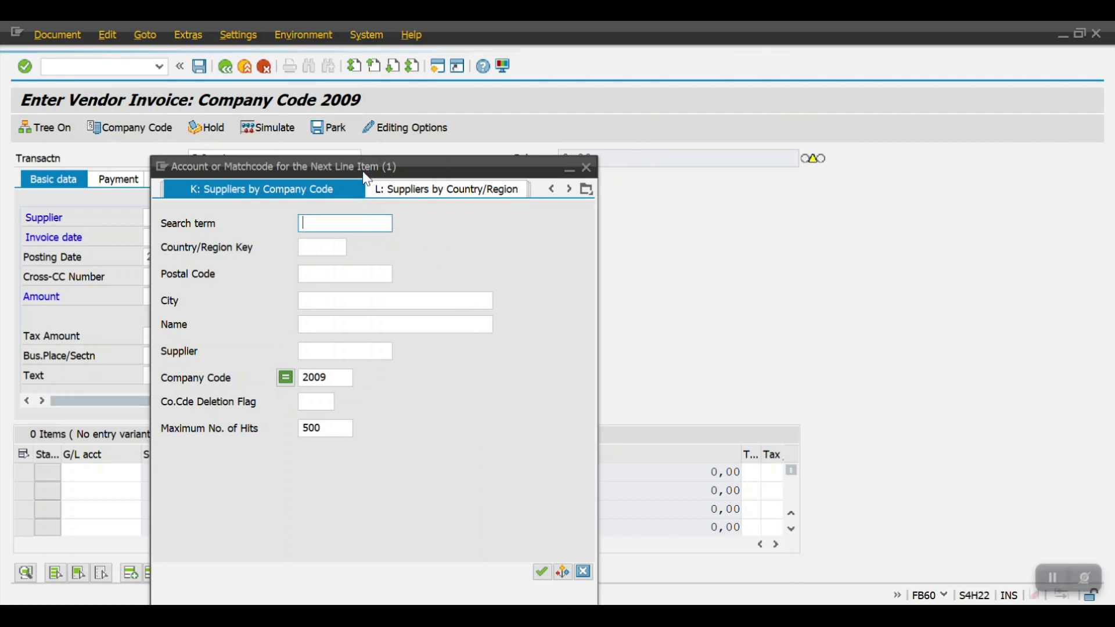
drag(368, 162, 489, 96)
key(Return)
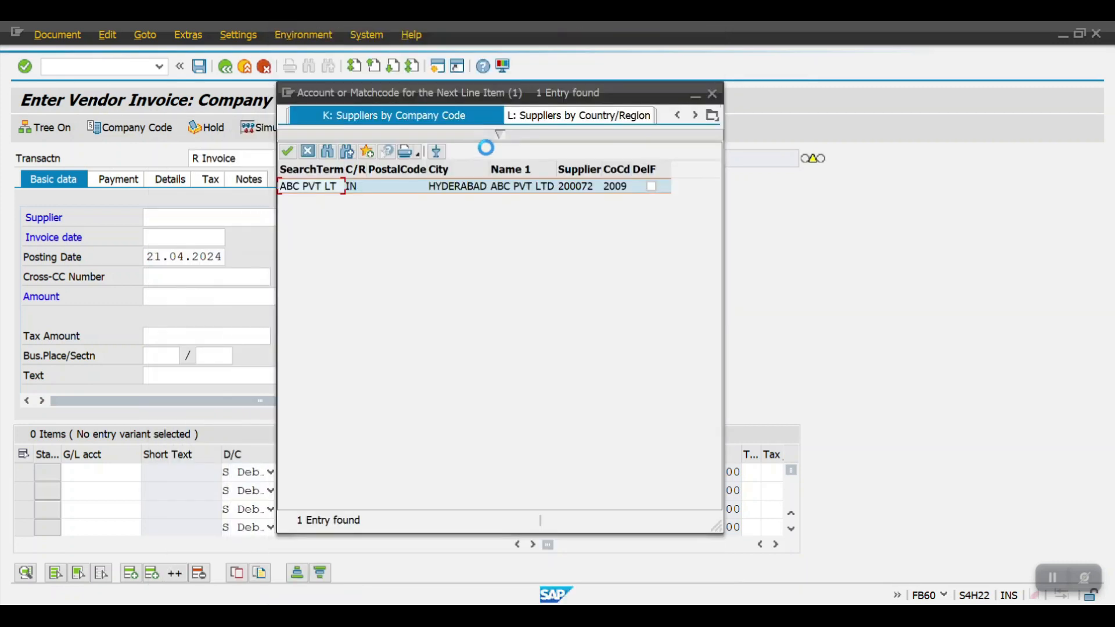
double_click(328, 186)
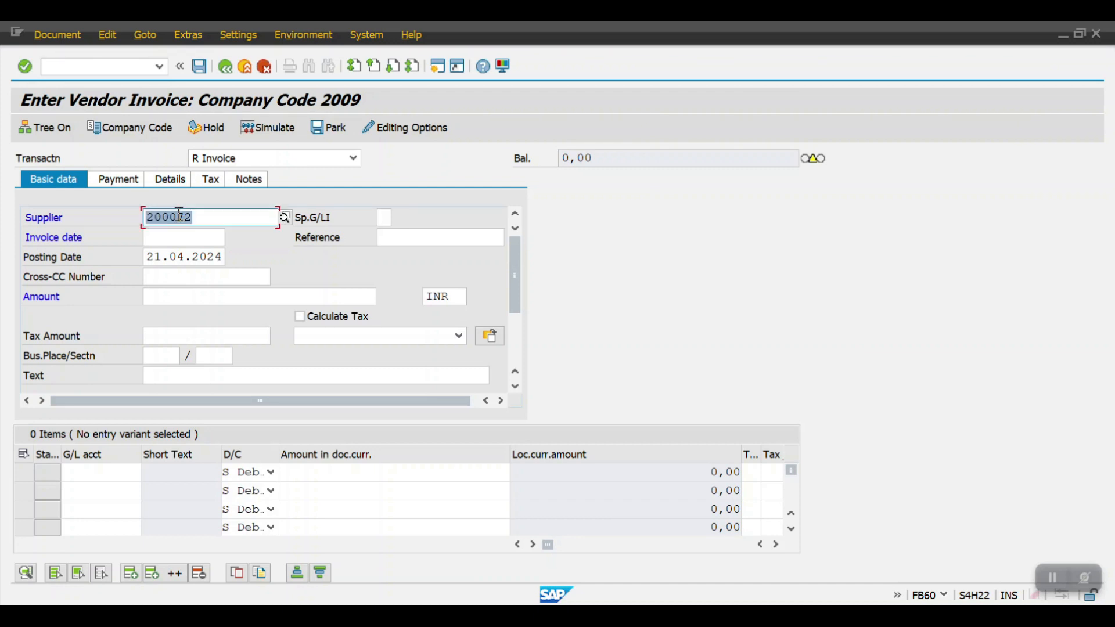
- Copy the posting date 21.04.2024 into the invoice date
click(191, 254)
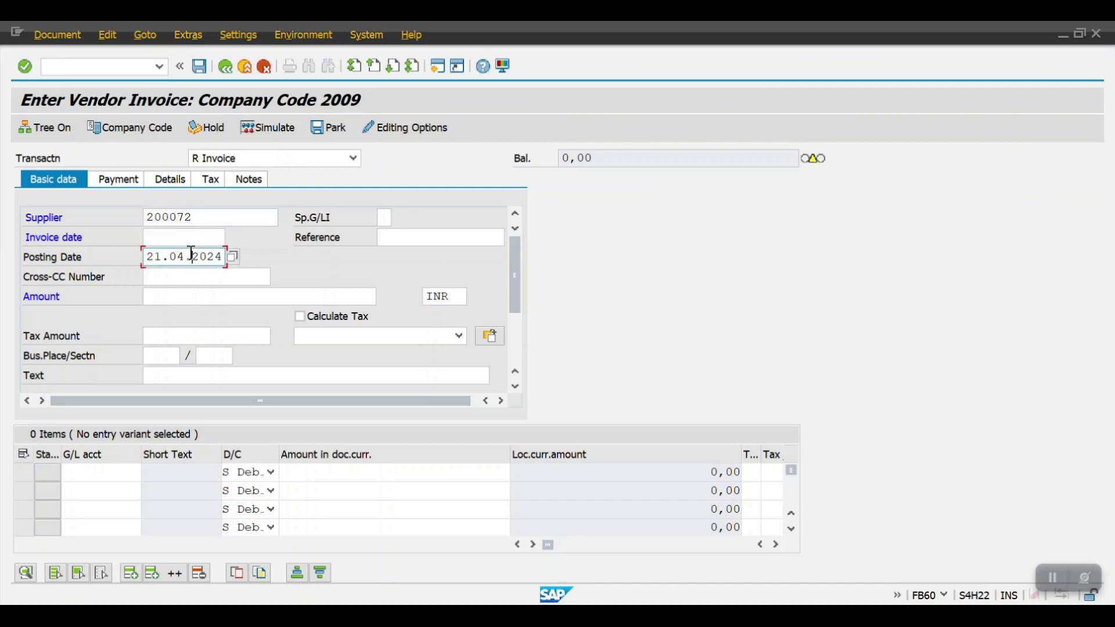
double_click(191, 254)
key(ctrl+c)
click(191, 253)
click(186, 233)
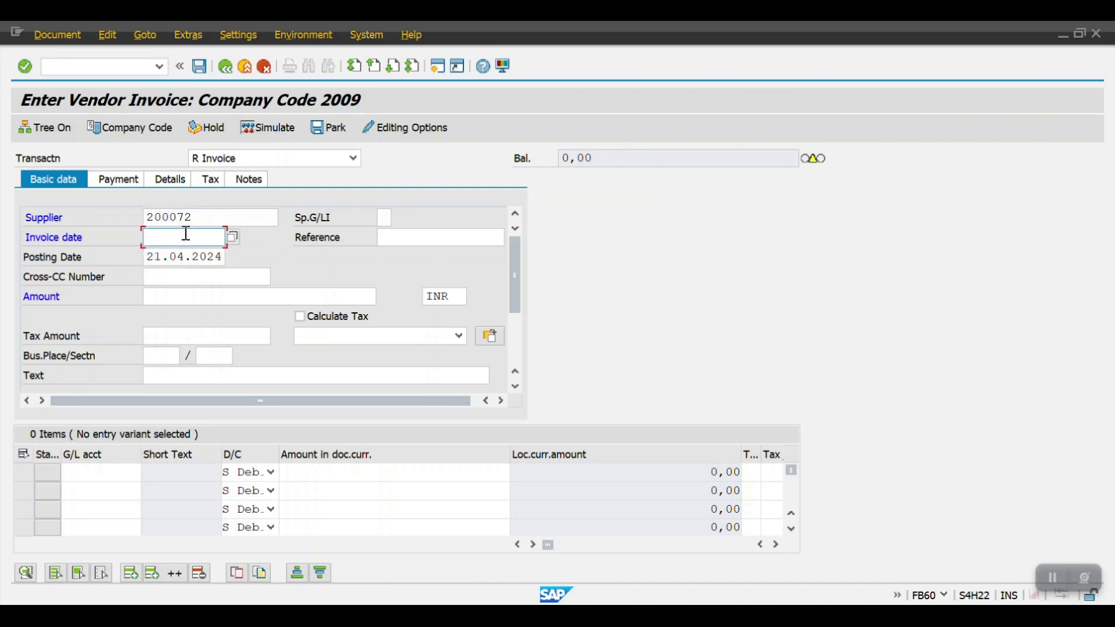
key(ctrl+v)
- Enter the invoice reference INV-01 and an invoice amount of 10000 INR
click(406, 238)
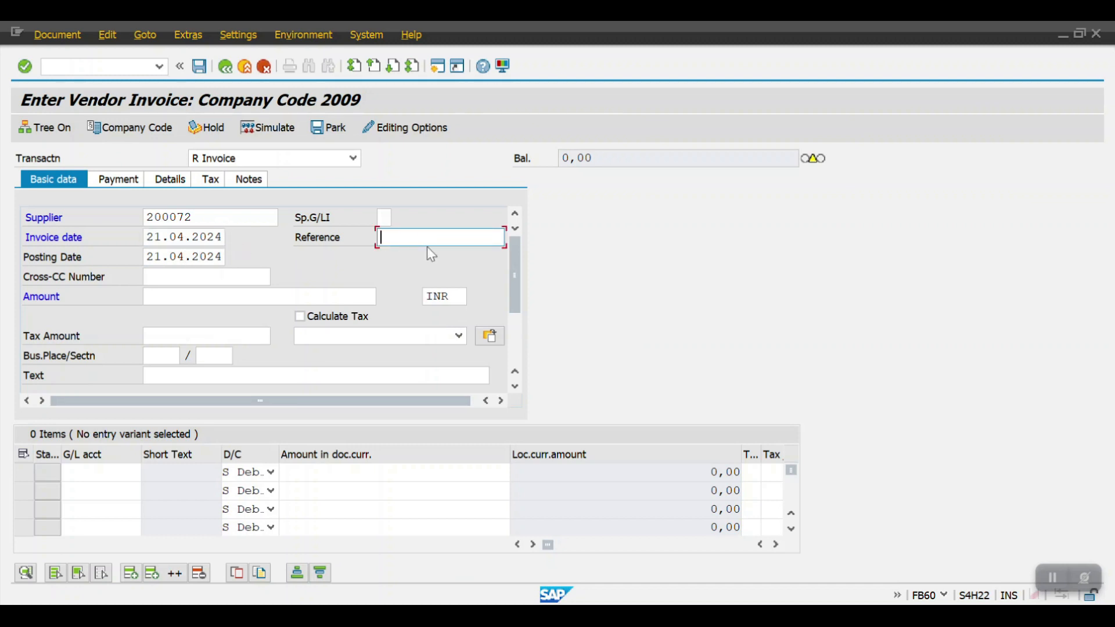
text(INV-01)
click(165, 296)
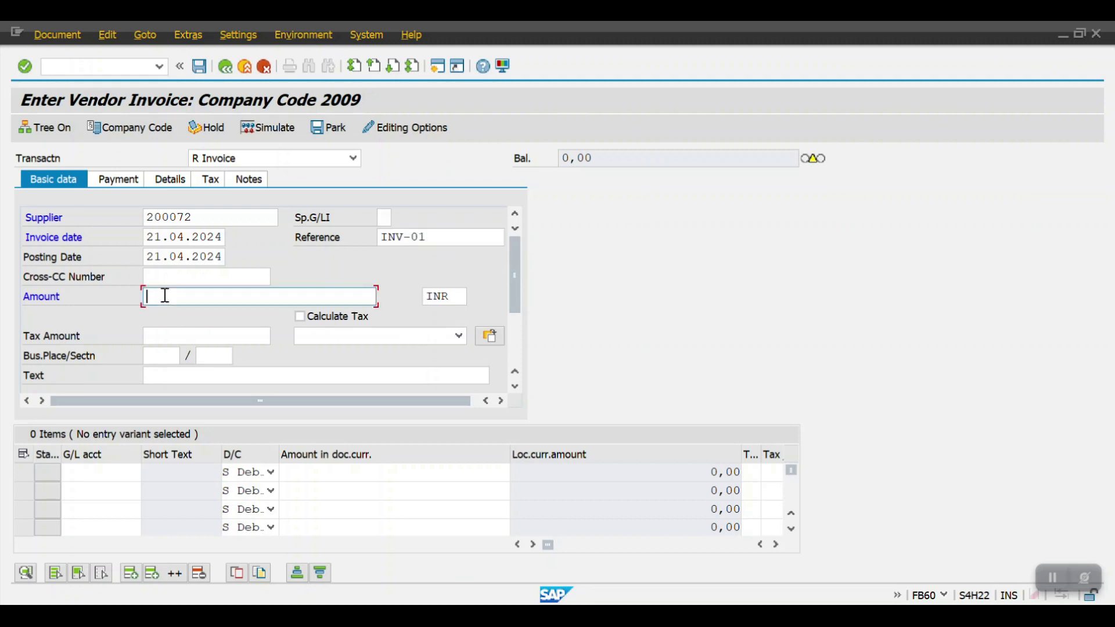
text(10000)
key(Tab)
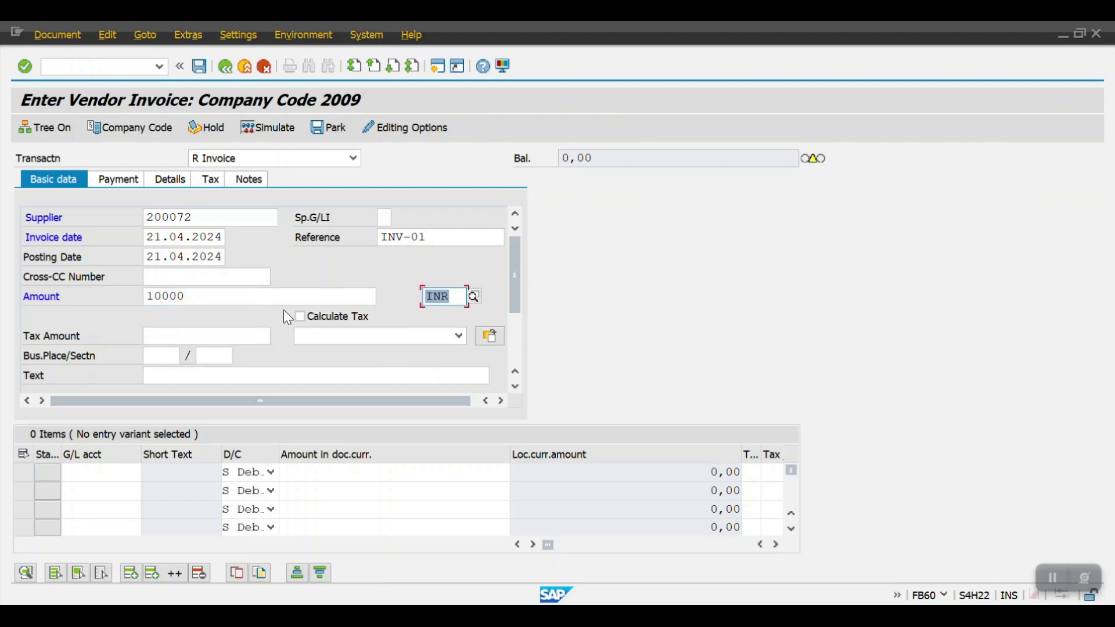
- Look up the G/L accounts sorted by account number and assign Food Exp Account to the first line item
click(89, 473)
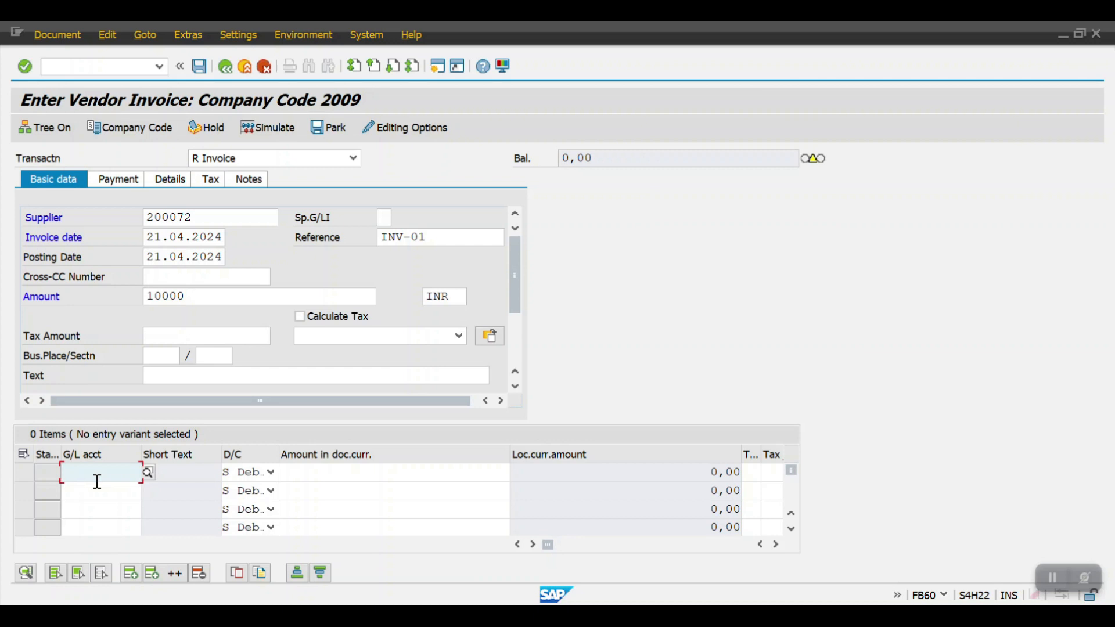
click(148, 471)
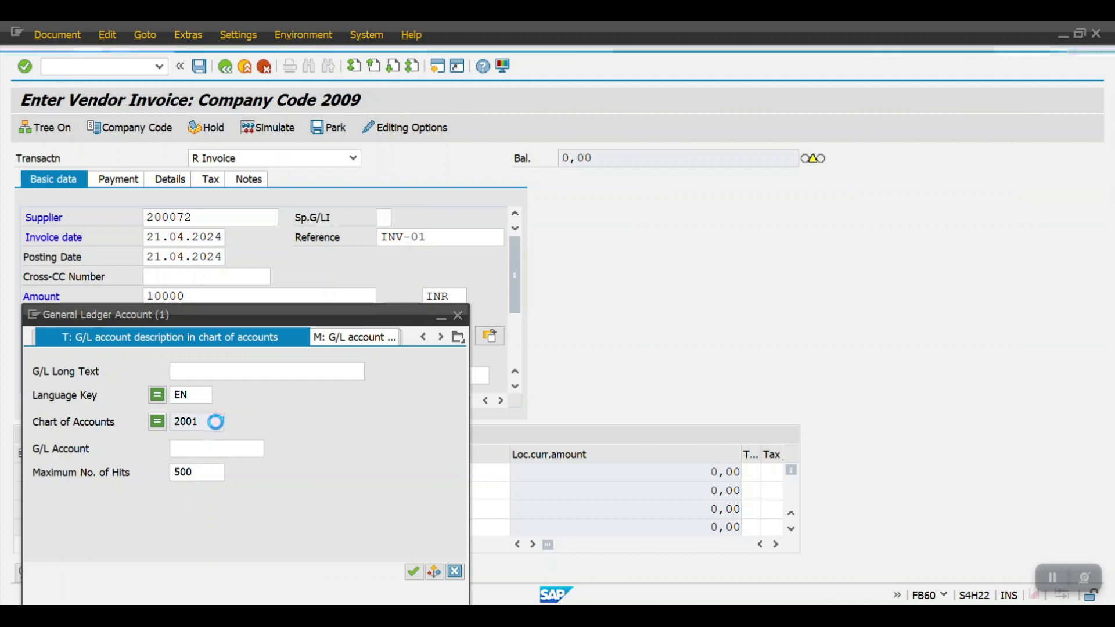
click(412, 572)
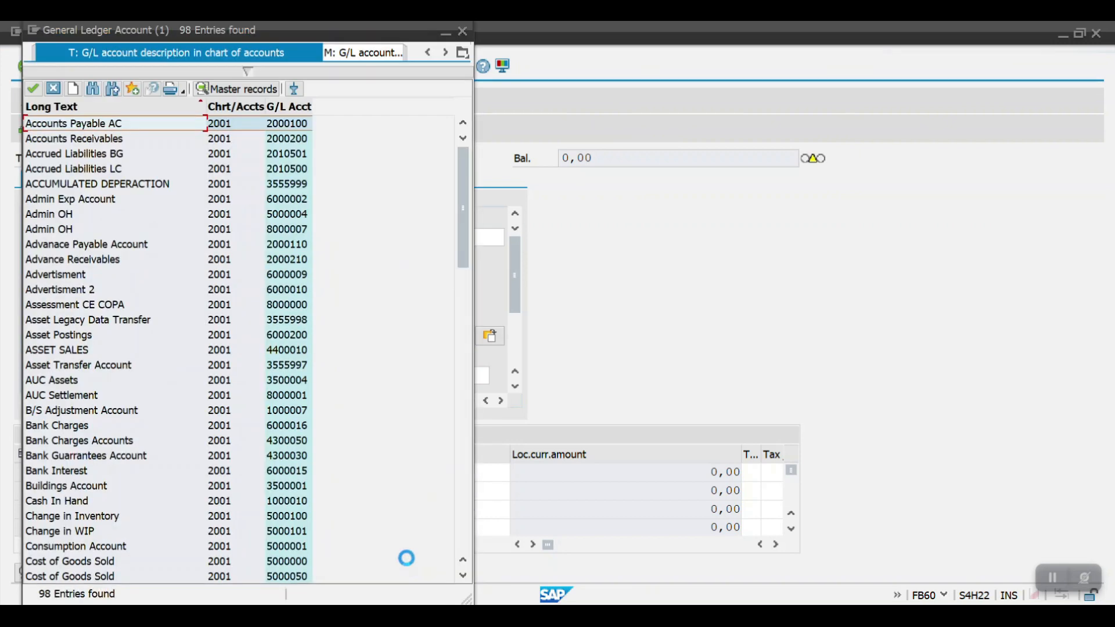
click(288, 107)
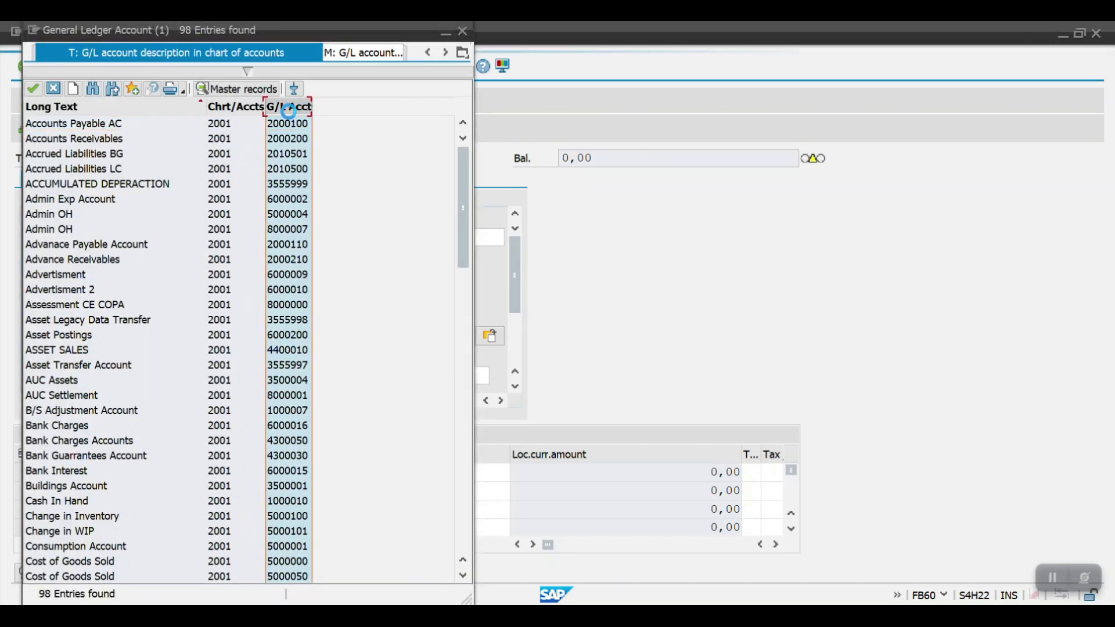
scroll(280, 333, down, 5)
scroll(281, 334, down, 13)
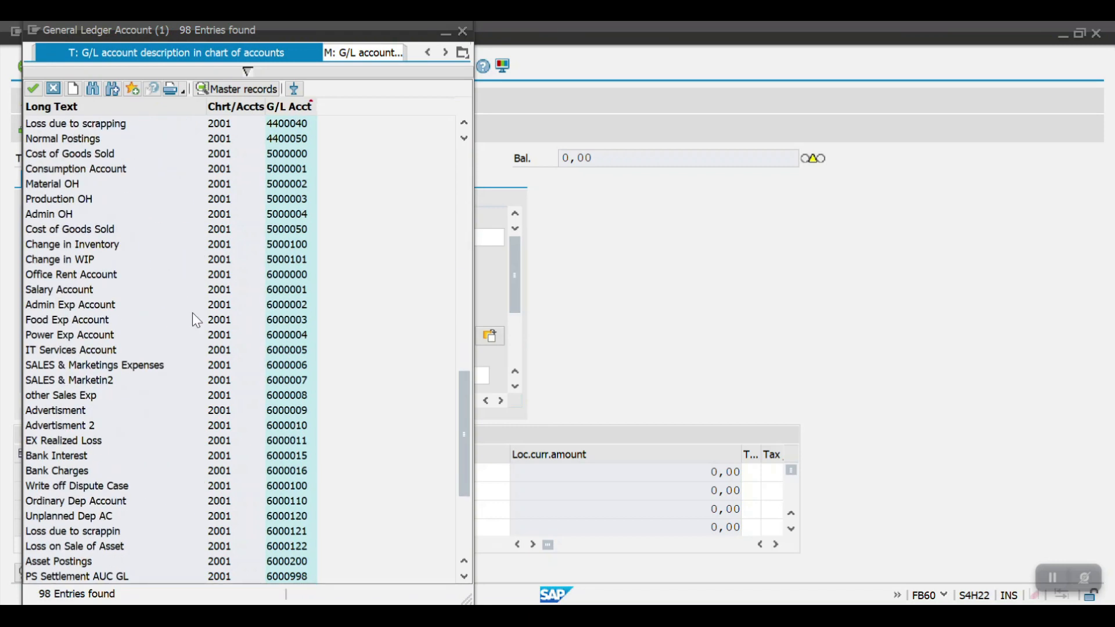
click(64, 318)
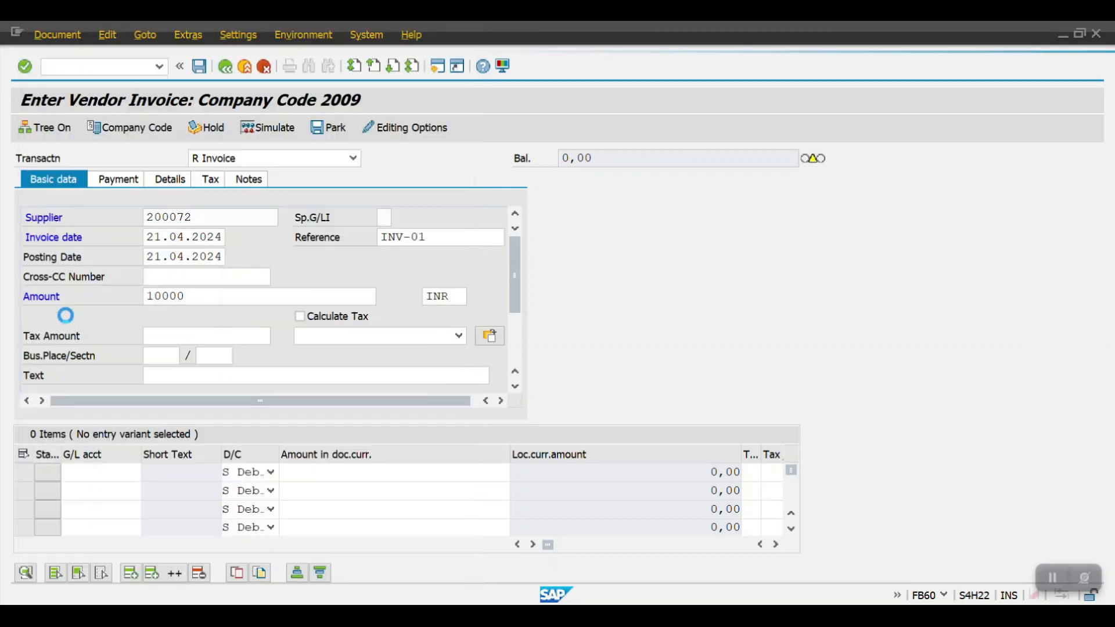
- Set the first line item's amount in document currency to 10000
click(315, 473)
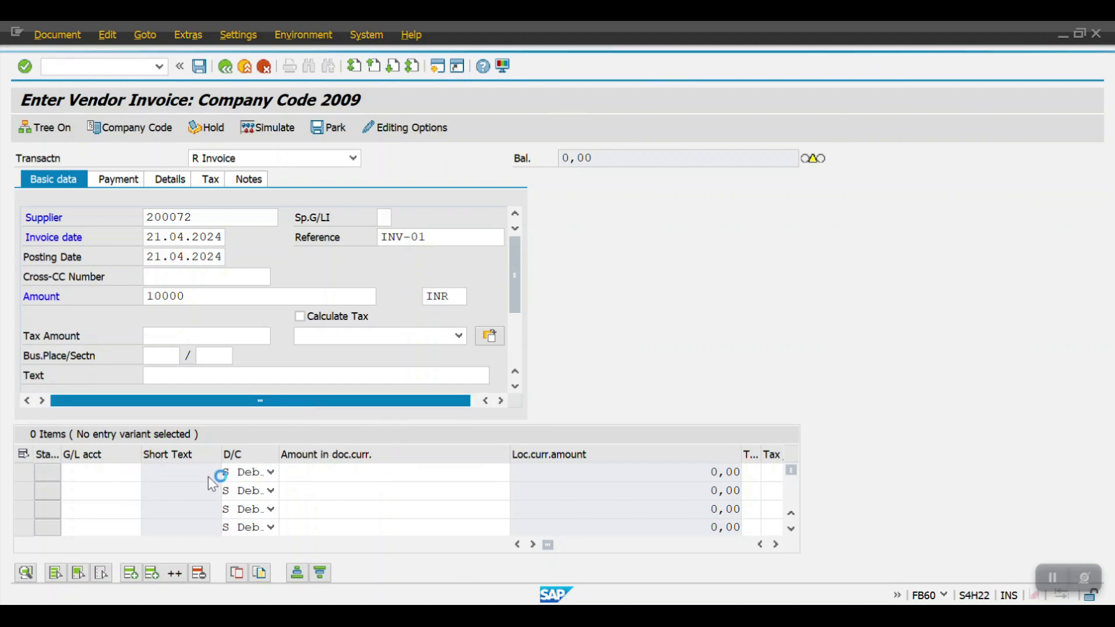
click(380, 475)
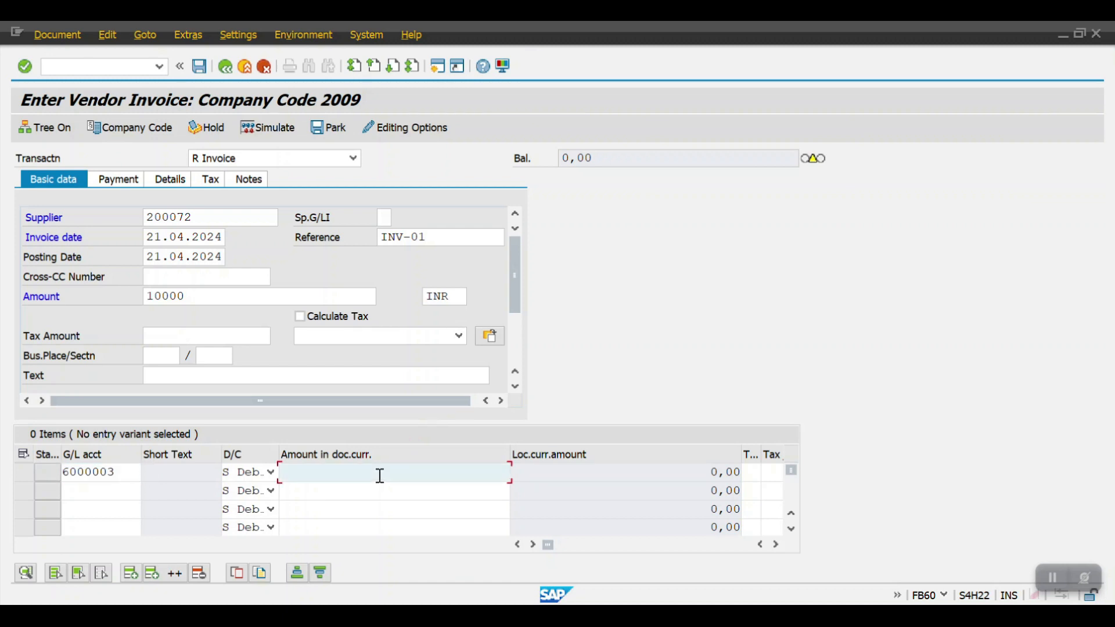
text(100)
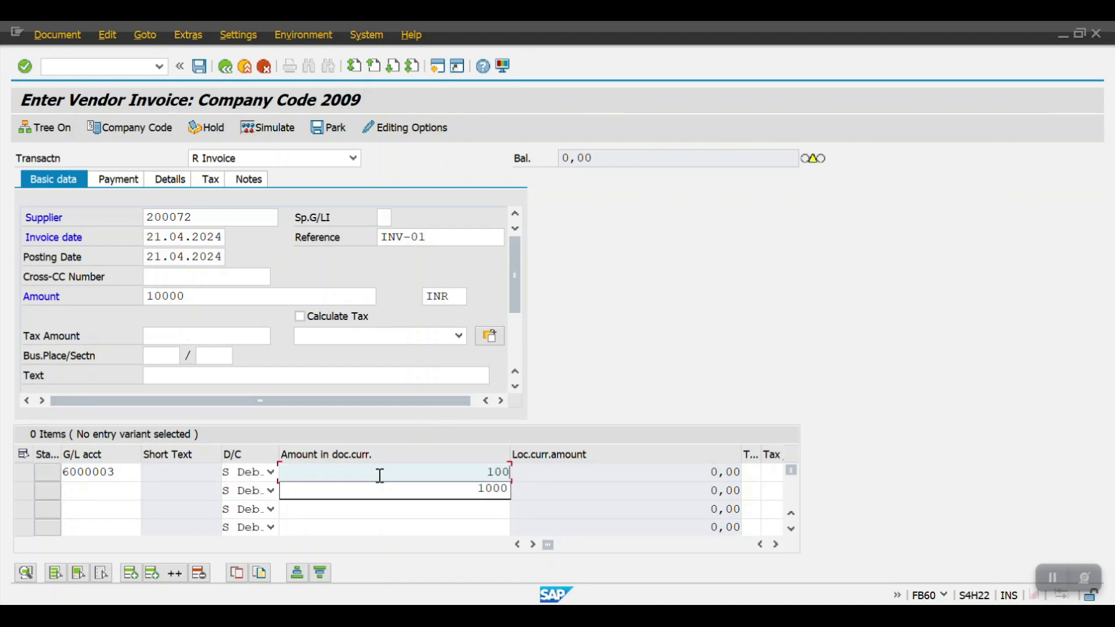
text(00)
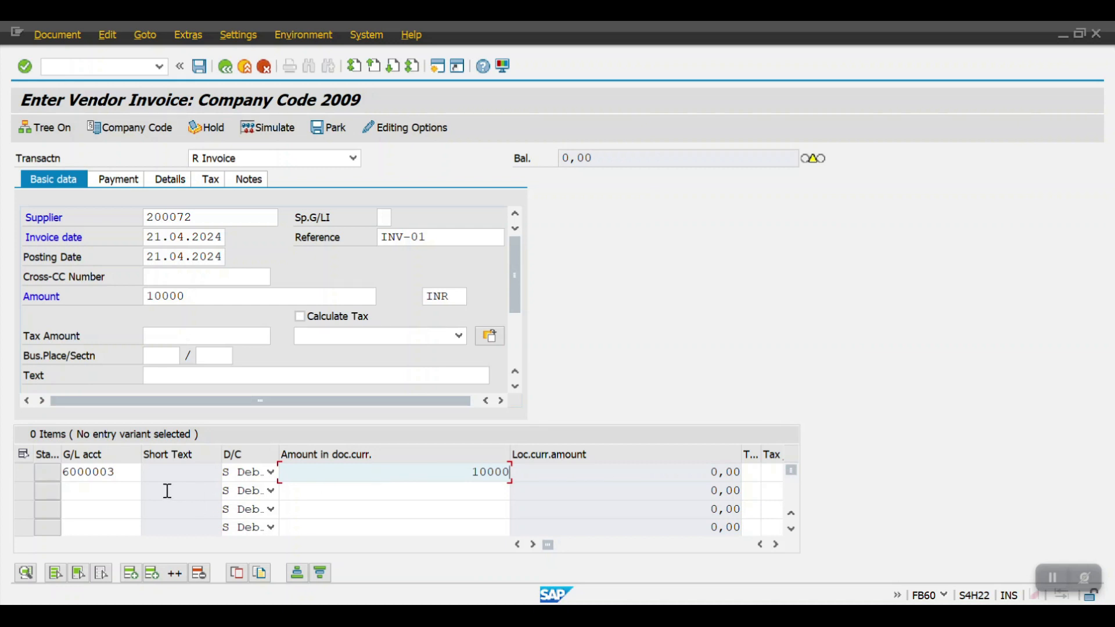
double_click(125, 475)
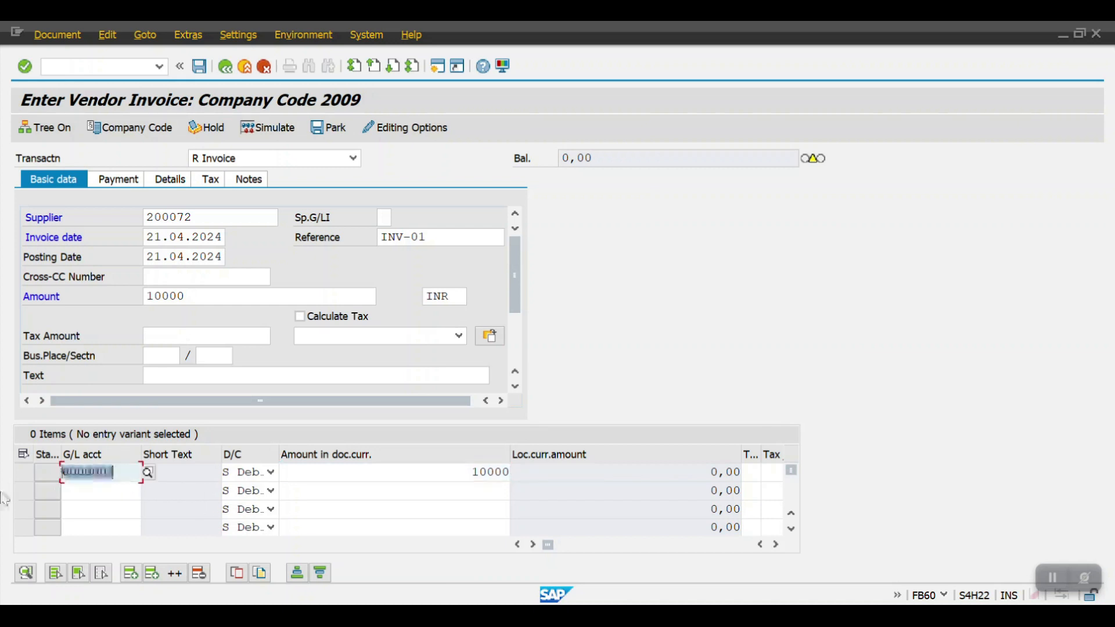
click(359, 473)
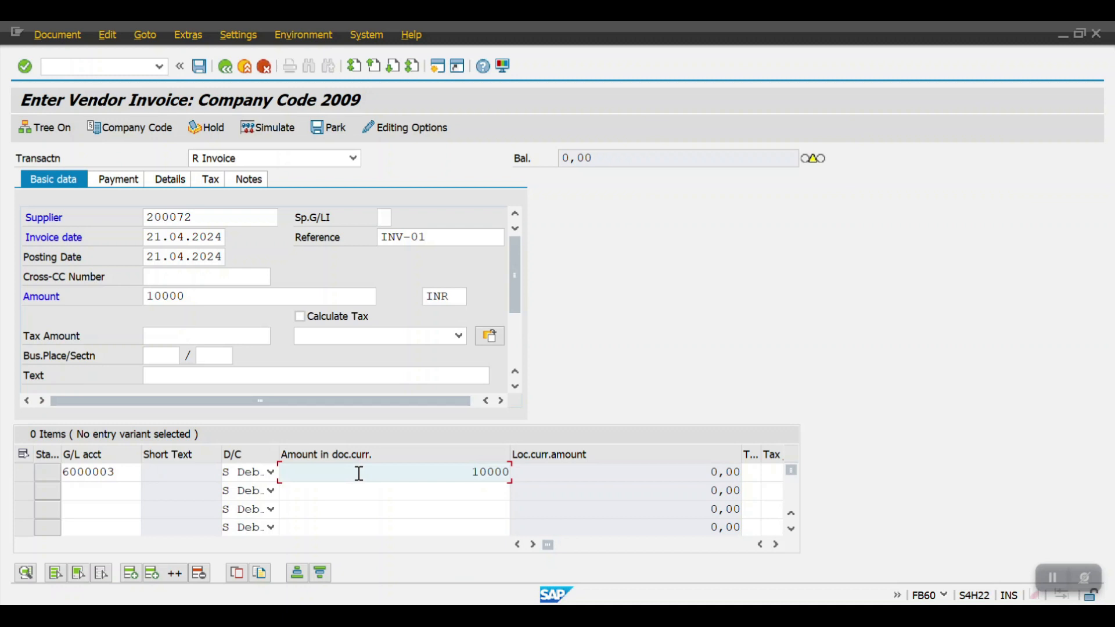
- Search cost centers in controlling area 2001 for company code 2009 and assign HR0001 to the first line item
key(Tab)
key(Tab)
key(Tab)
key(Tab)
key(Tab)
key(Tab)
key(Tab)
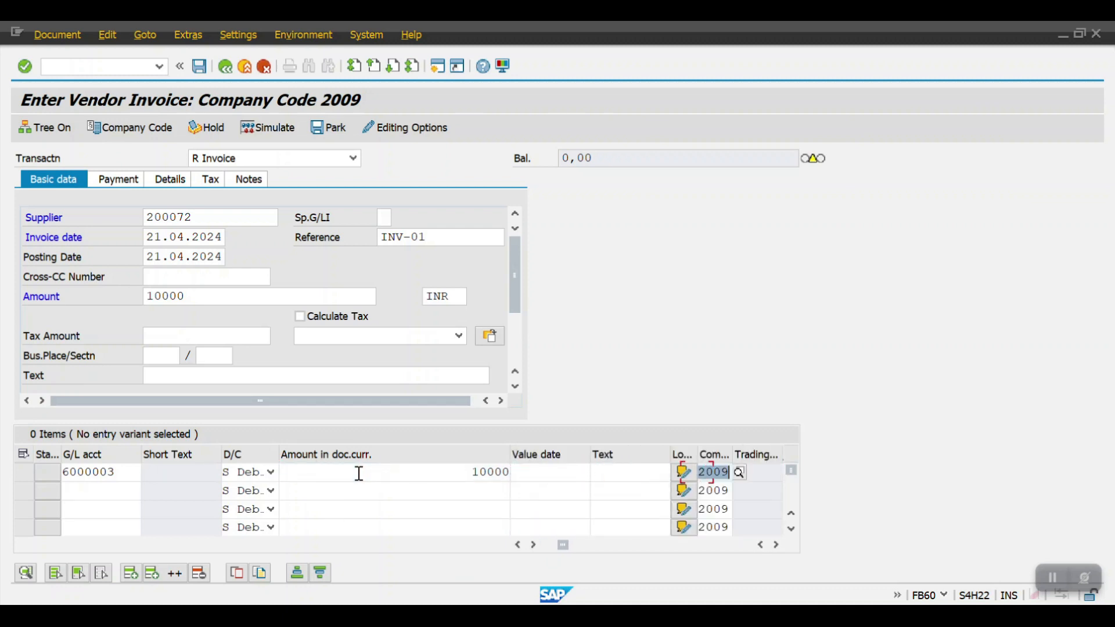
key(Tab)
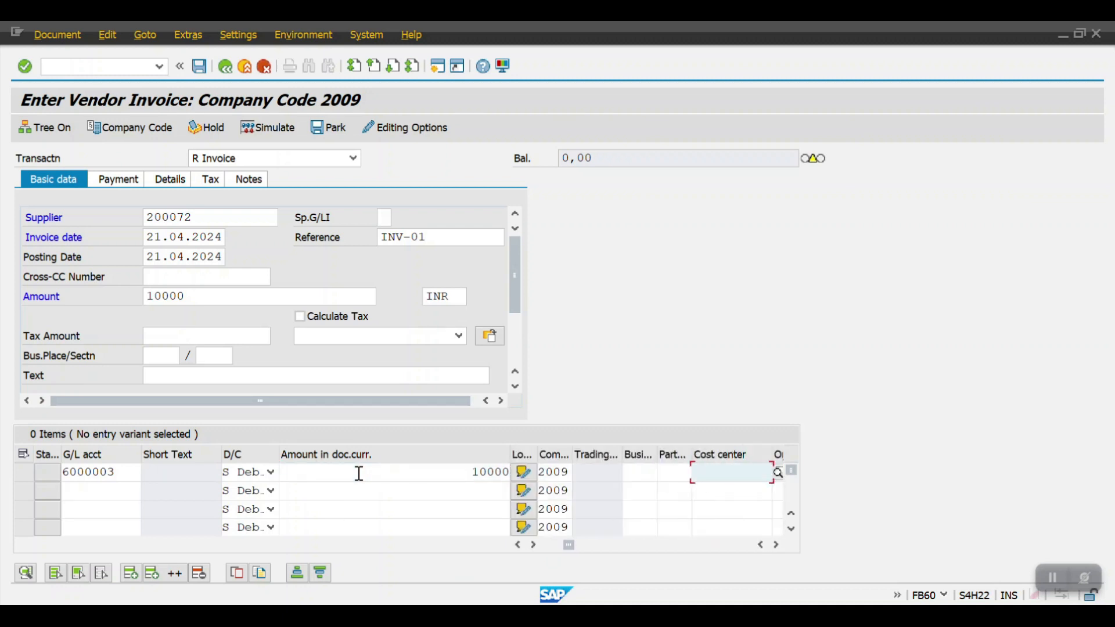
click(732, 472)
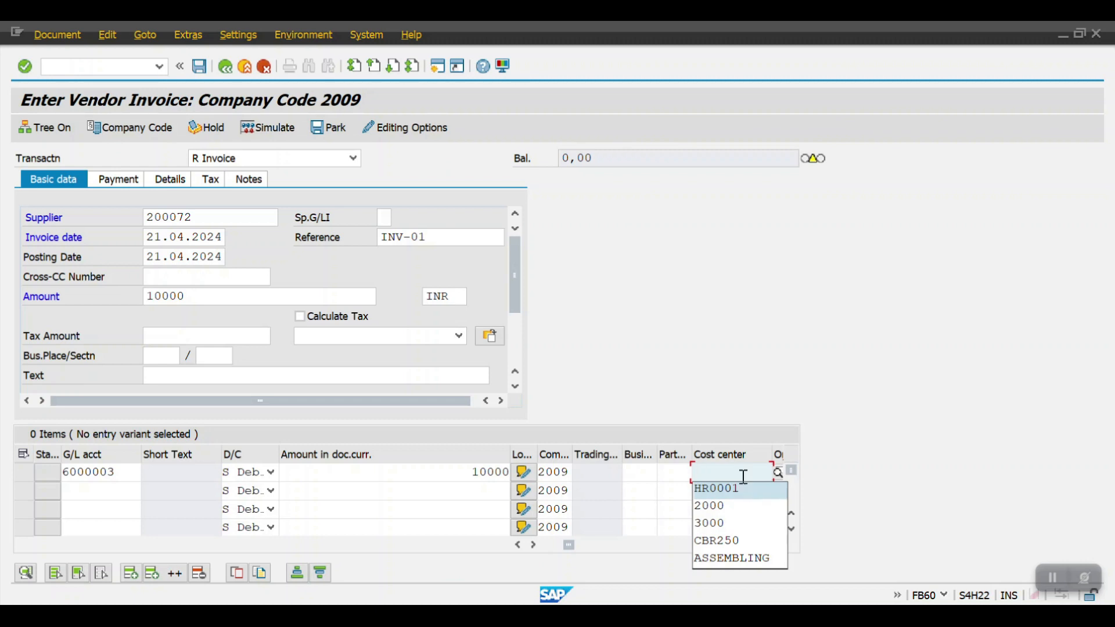
click(745, 471)
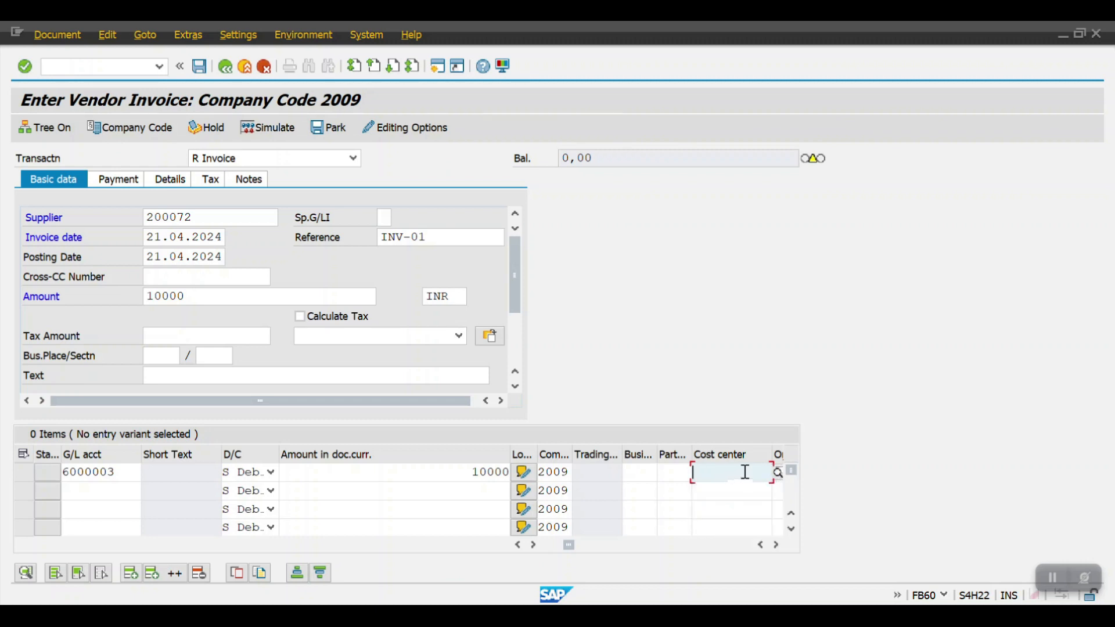
click(778, 473)
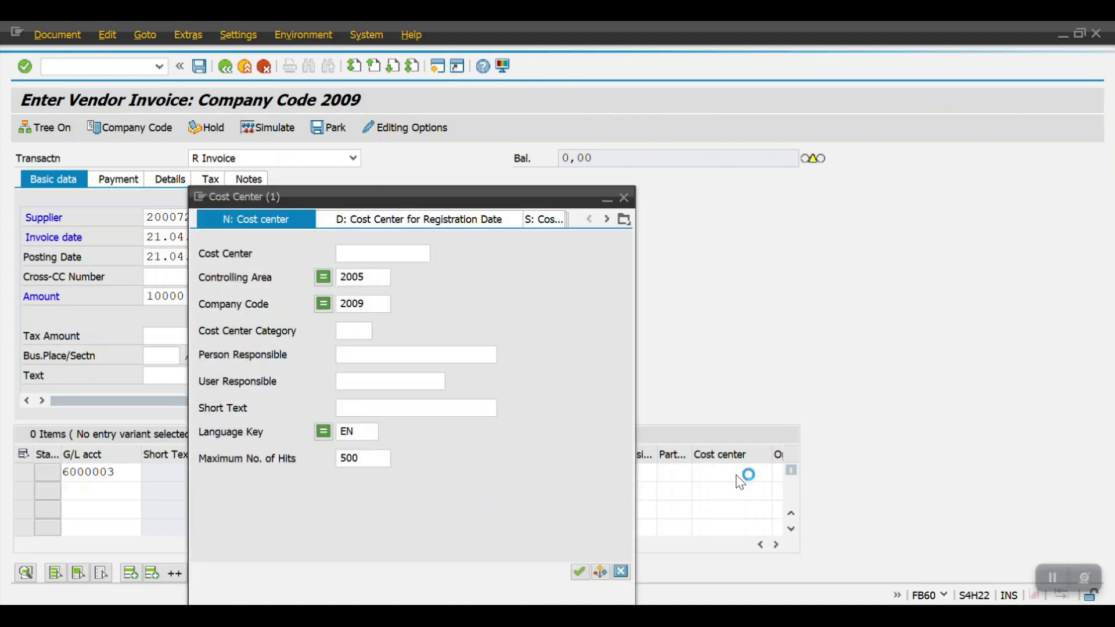
click(375, 277)
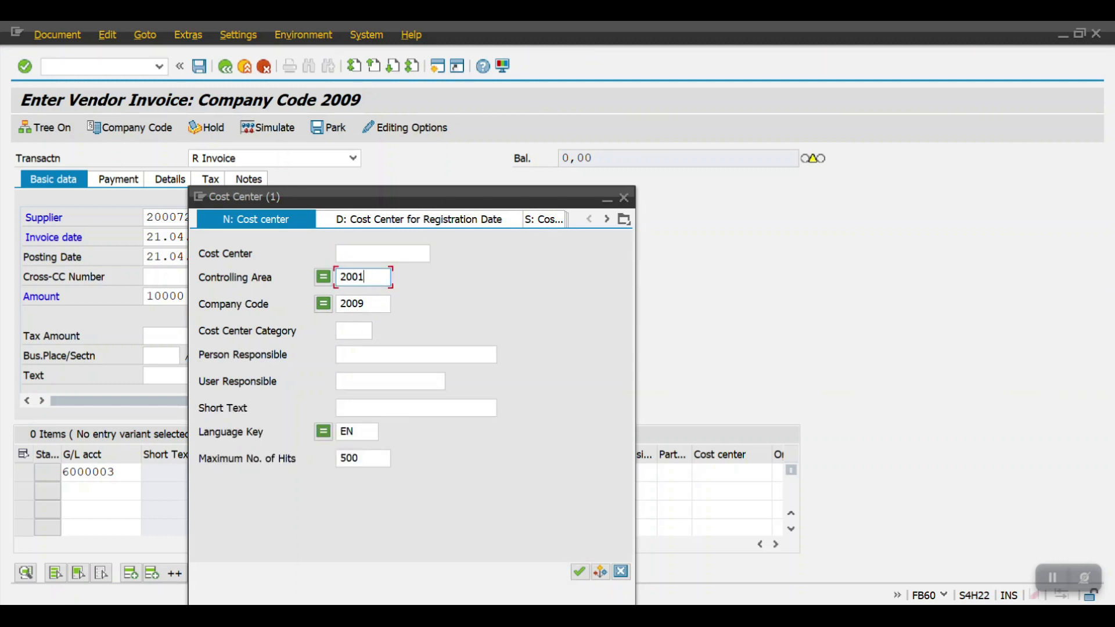
click(578, 572)
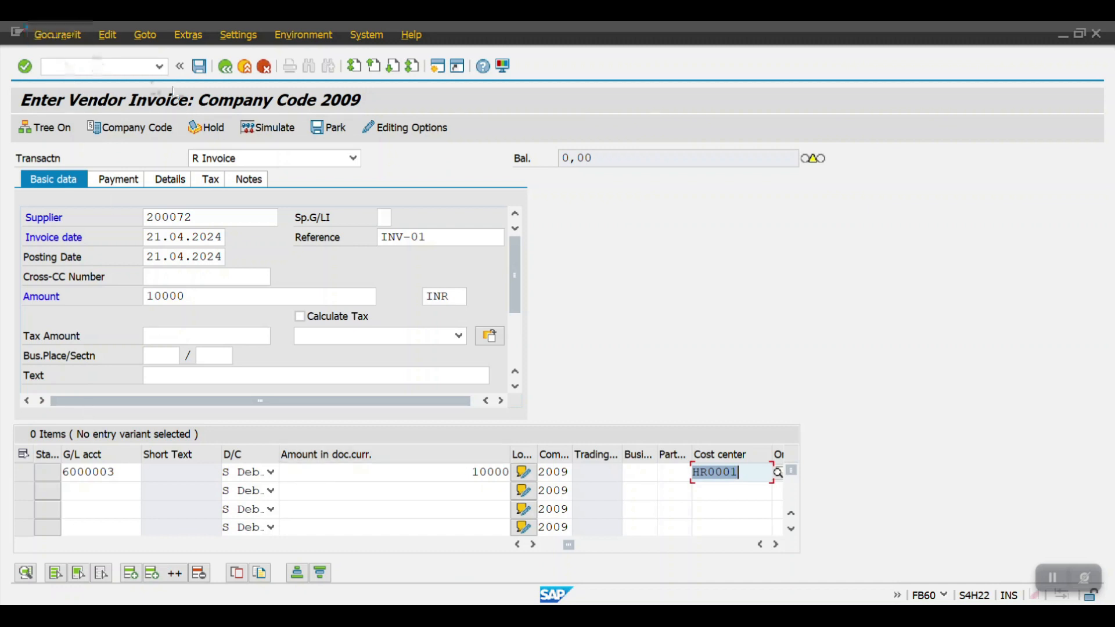
- Simulate the vendor invoice posting and post the invoice in company code 2009
click(257, 127)
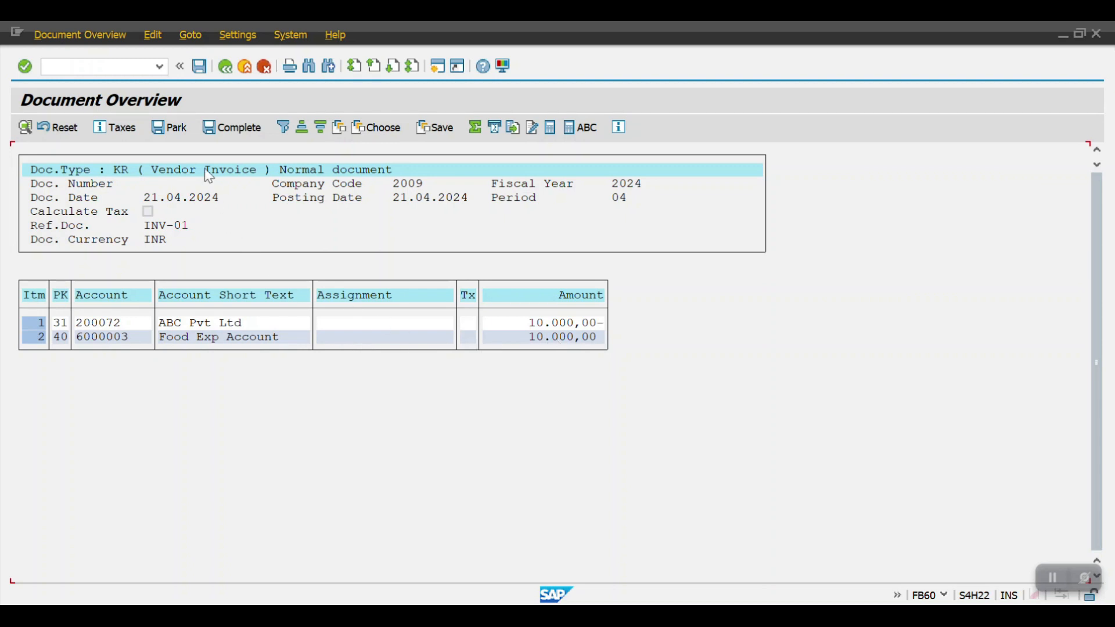
click(225, 68)
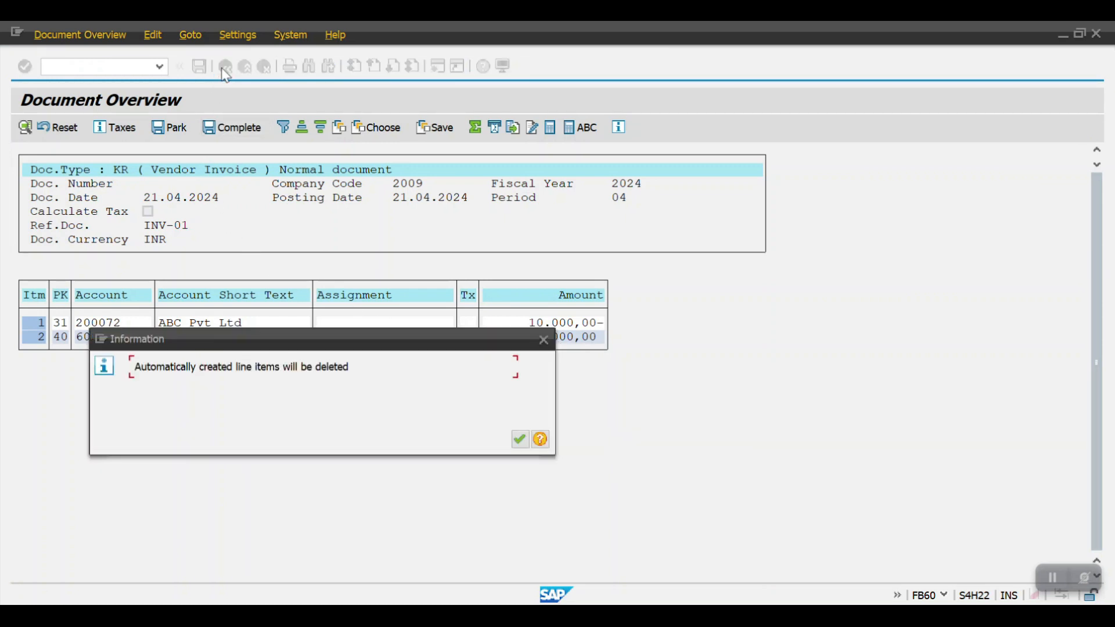
click(520, 438)
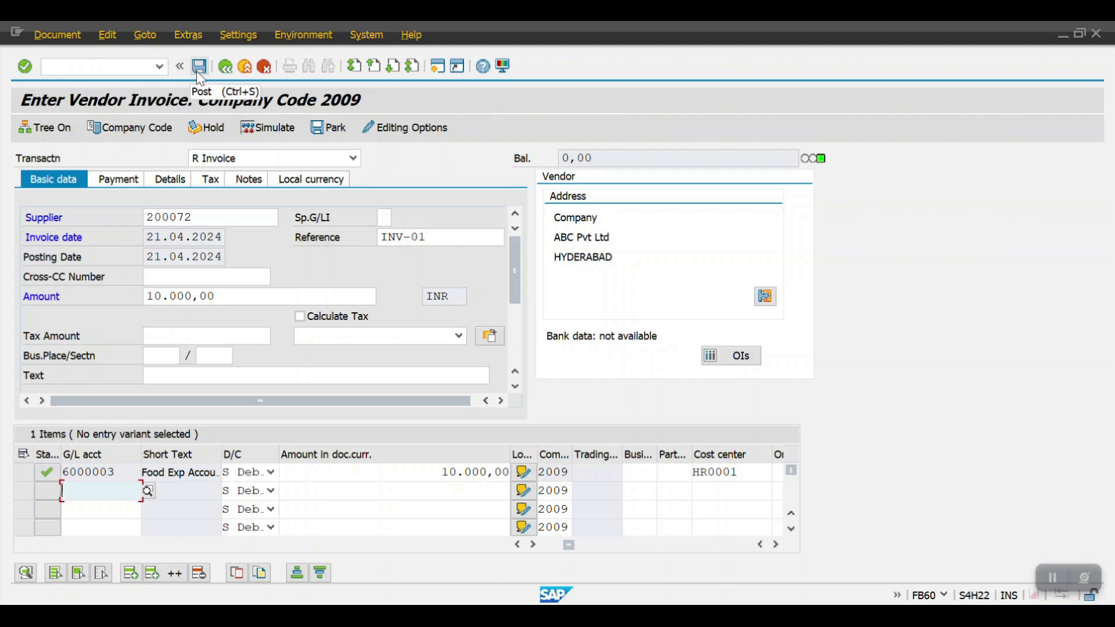
click(198, 74)
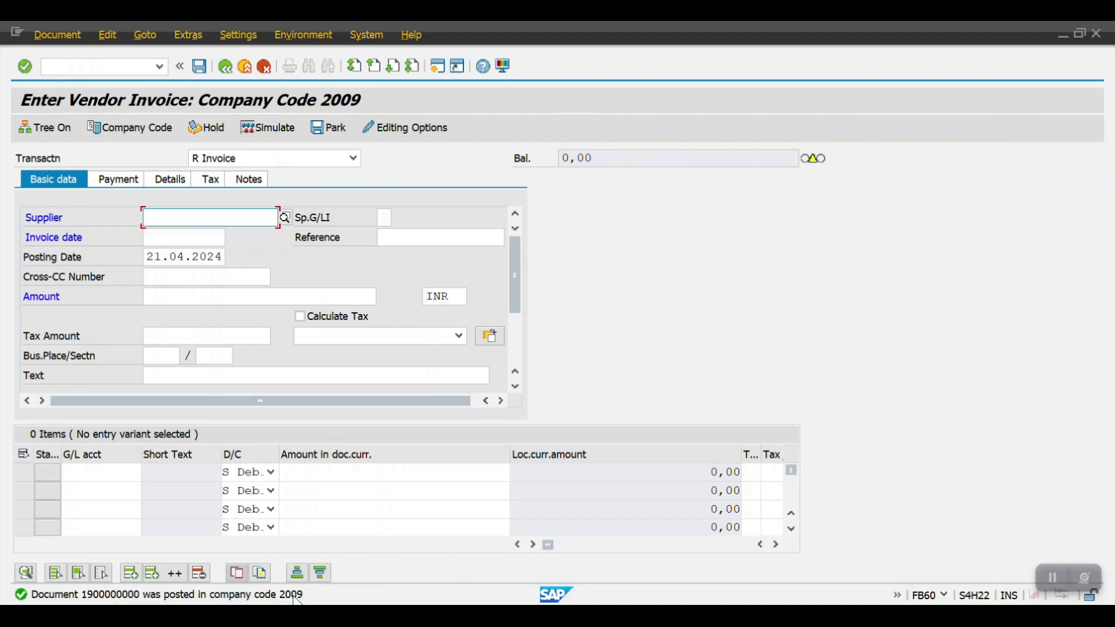
- Display the vendor invoice document just posted in company code 2009
click(358, 162)
click(399, 158)
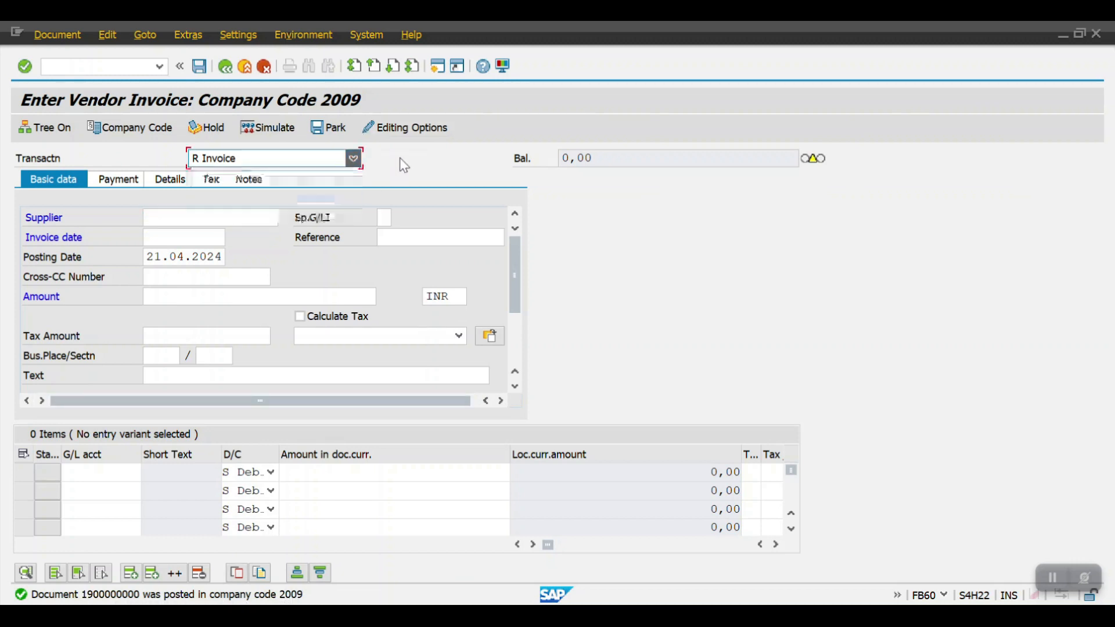
click(52, 36)
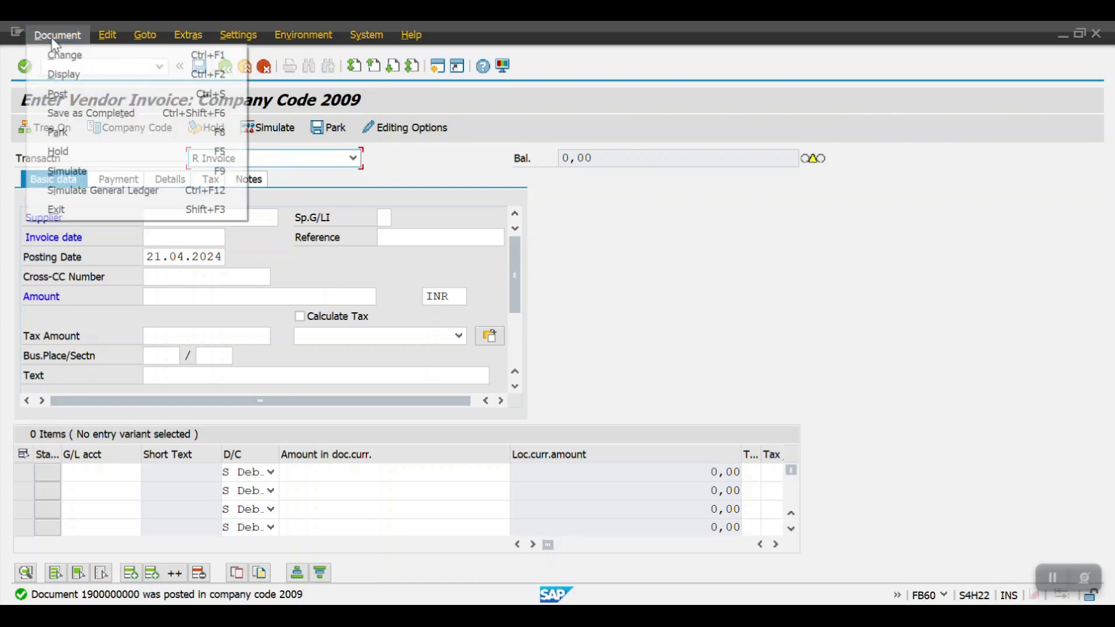
click(66, 75)
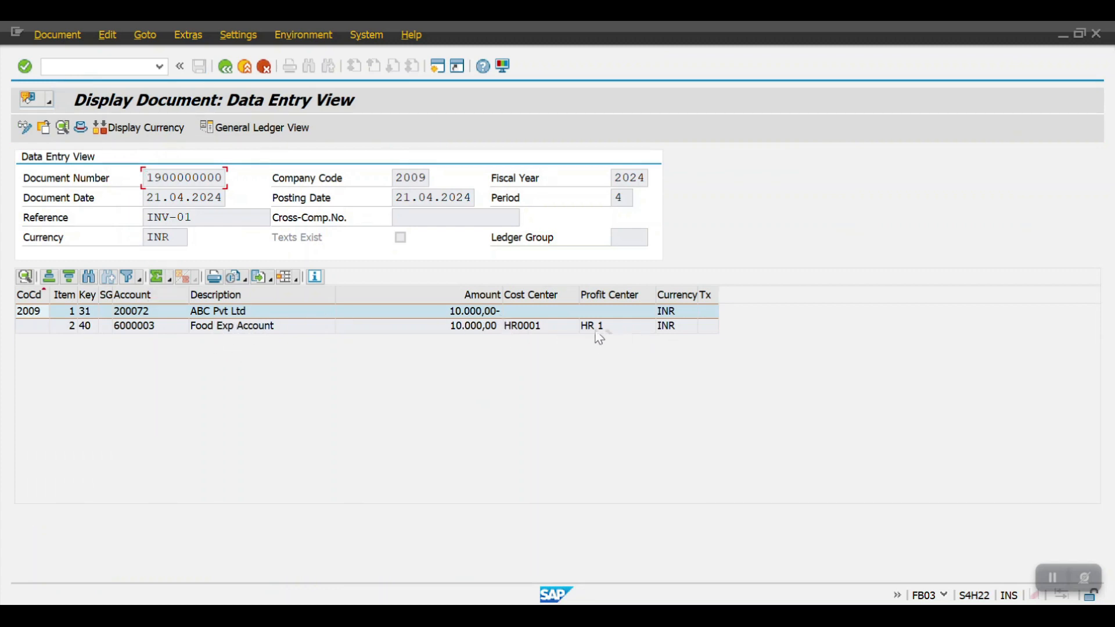
- Examine the document header's transaction code, entry date, posting period, reference and header text, and return to invoice entry
click(80, 128)
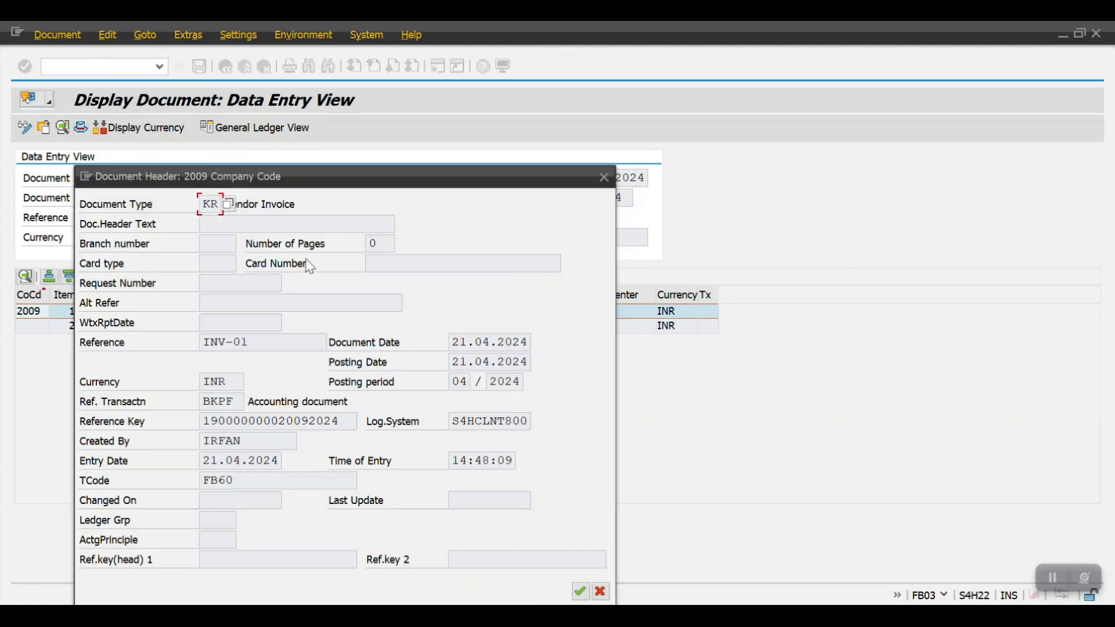
double_click(254, 476)
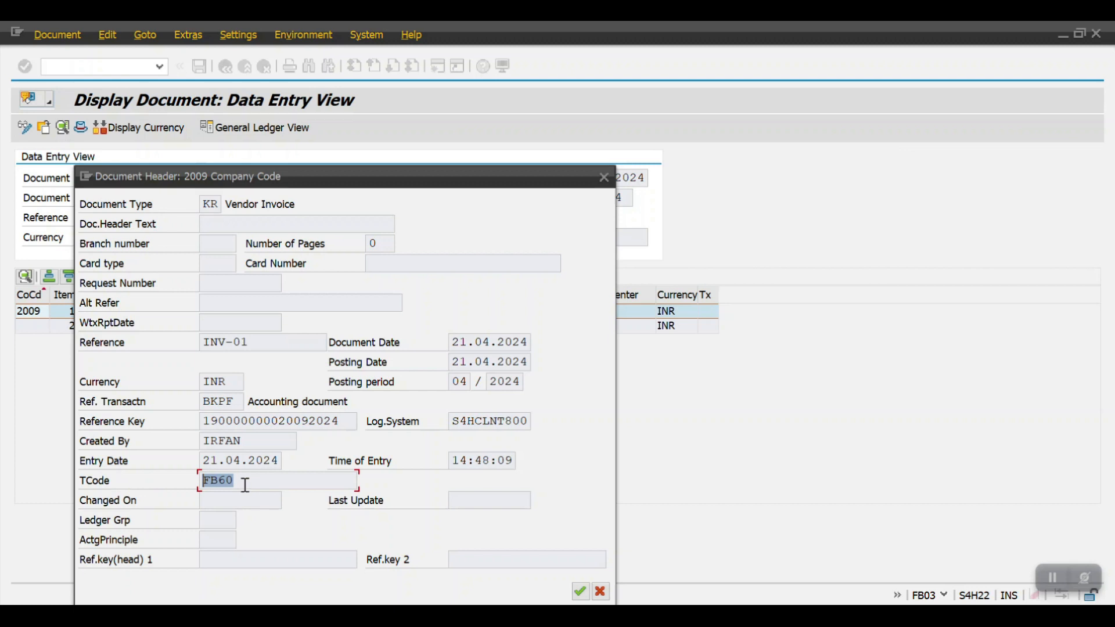
drag(202, 461, 285, 467)
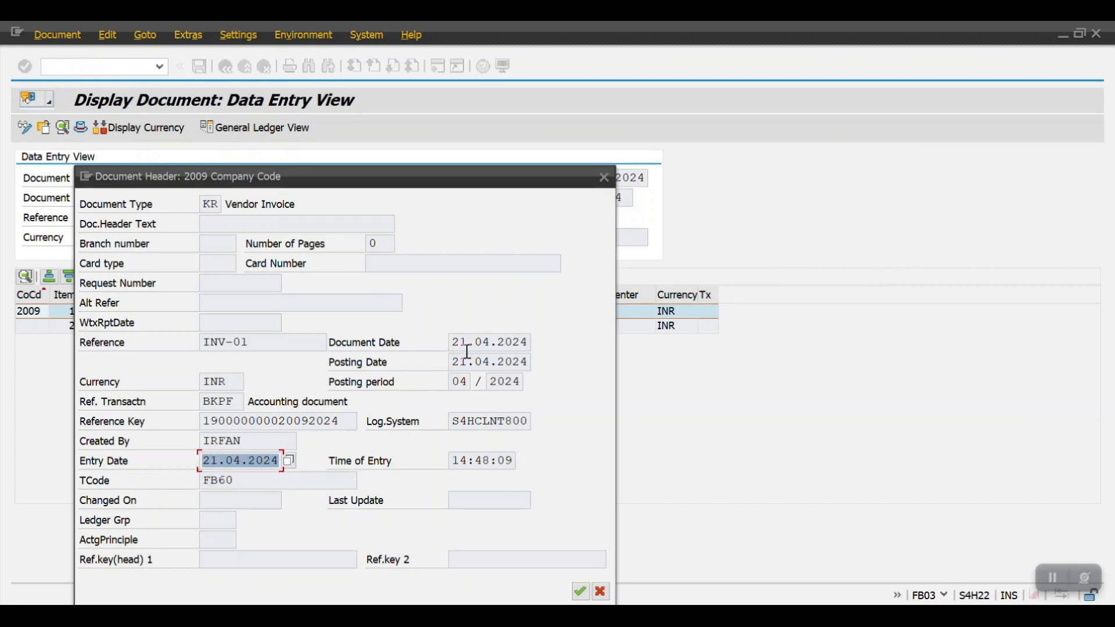
drag(454, 382, 520, 382)
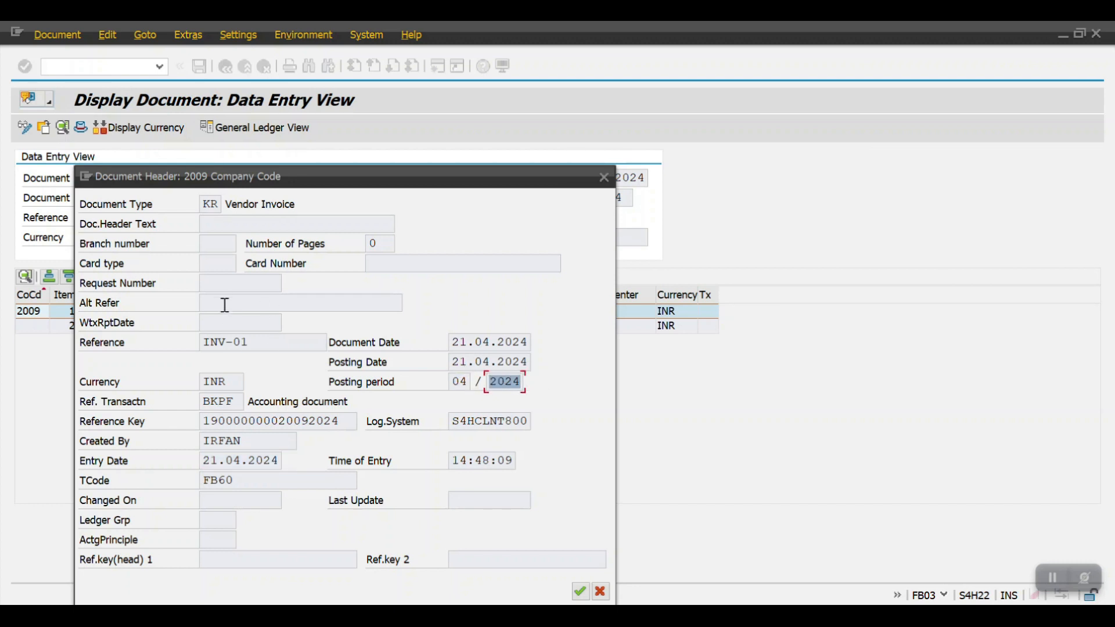
drag(251, 341, 194, 341)
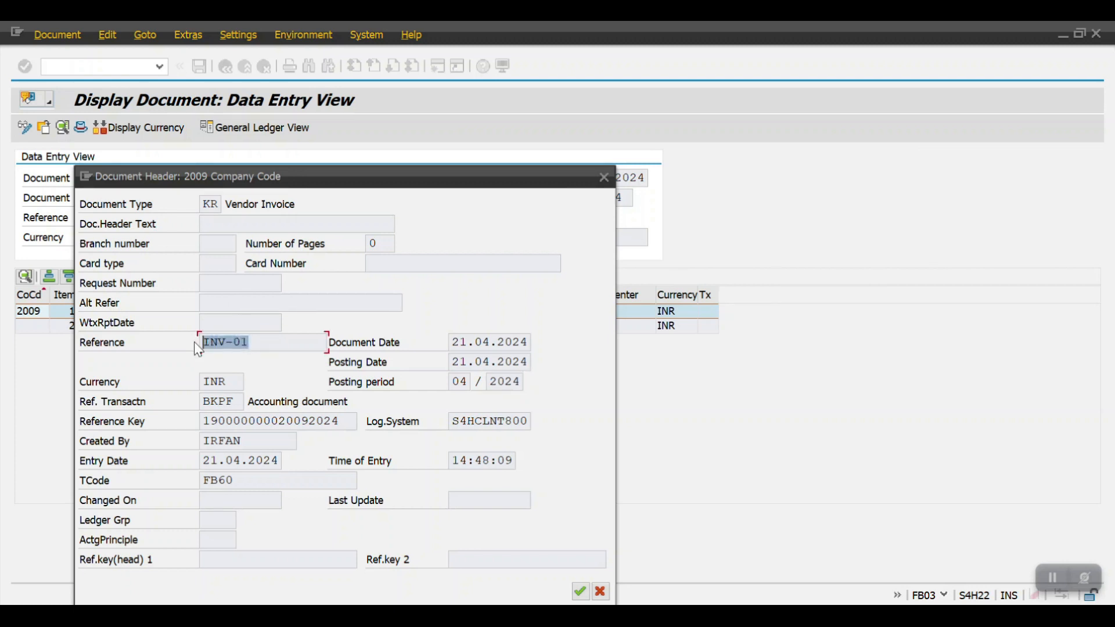
click(222, 227)
click(603, 177)
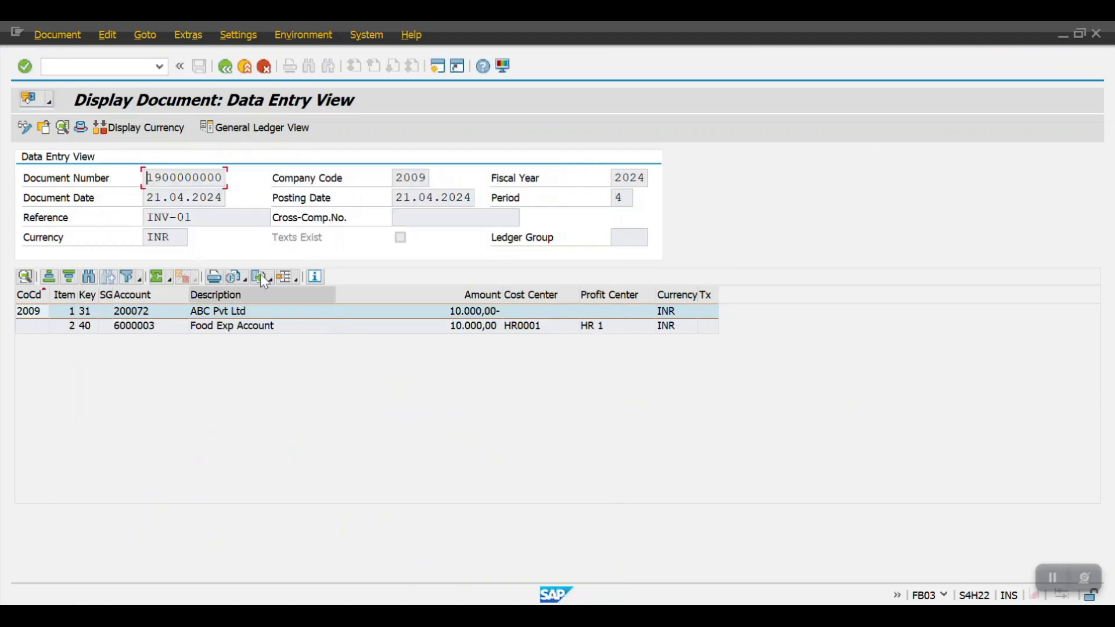
click(226, 68)
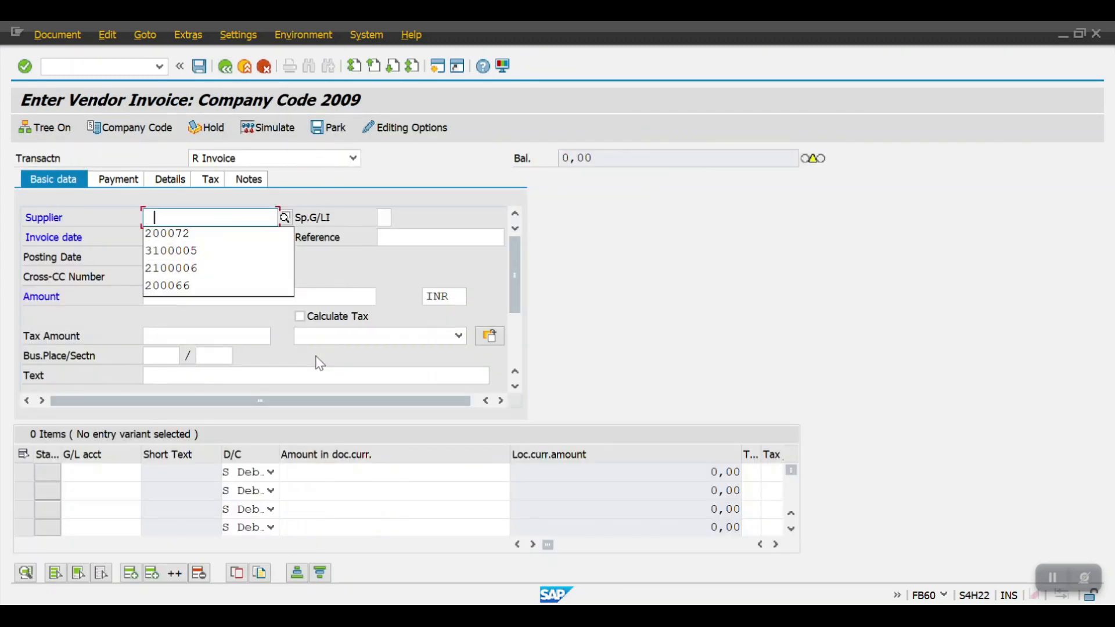
key(Down)
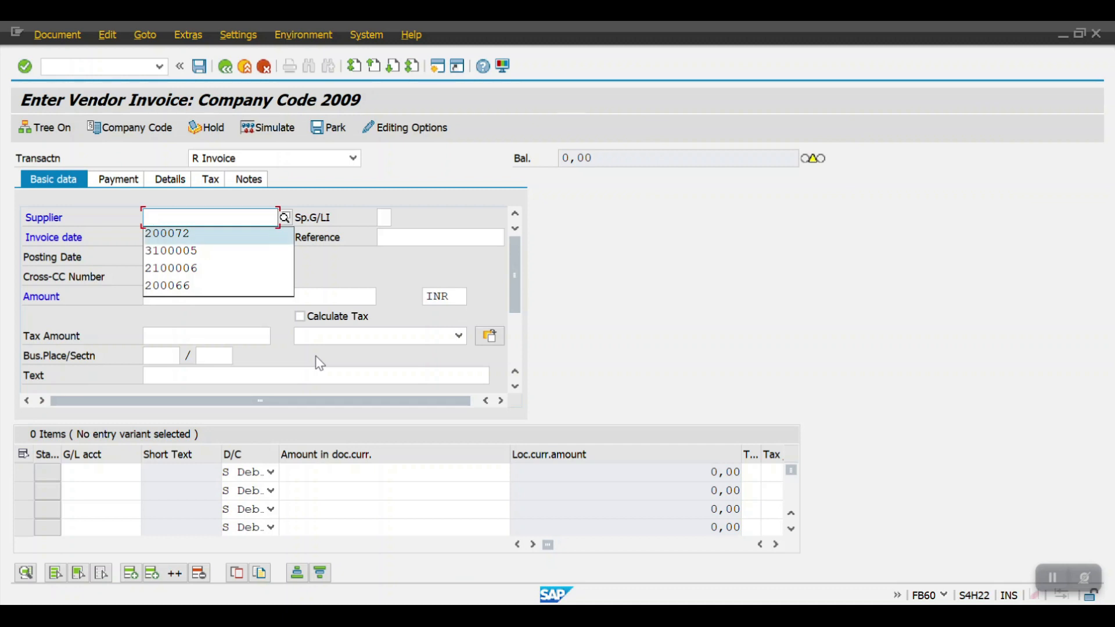
key(Return)
key(ctrl+a)
key(BackSpace)
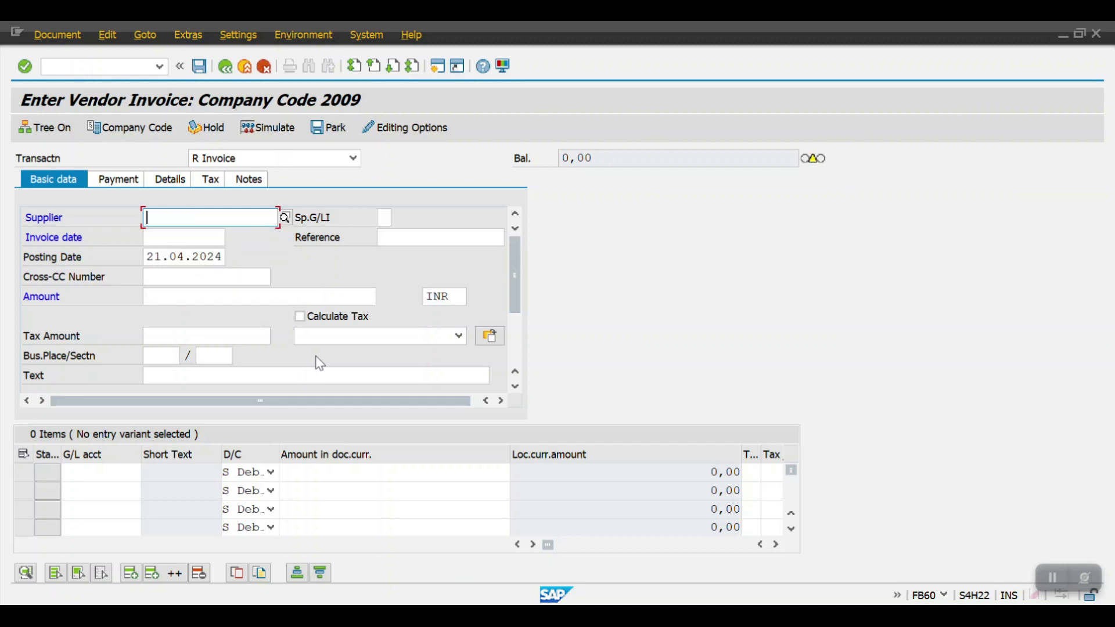
- Run the vendor line item display FBL1N for the ABC Pvt Ltd vendor account in company code 2009
key(Return)
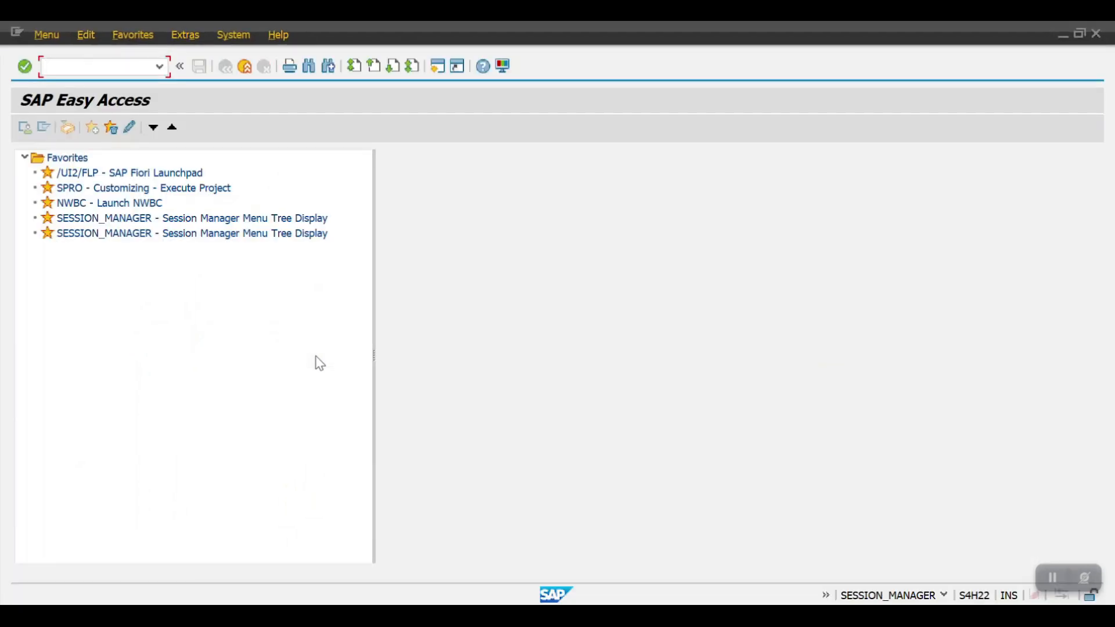
text(FBL1N)
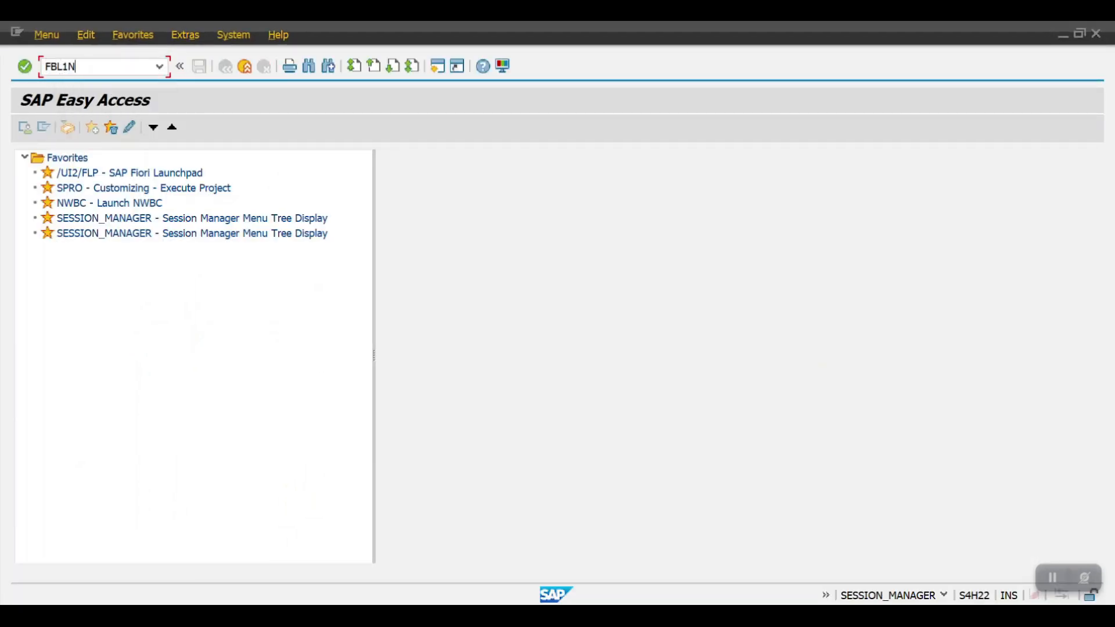
key(Return)
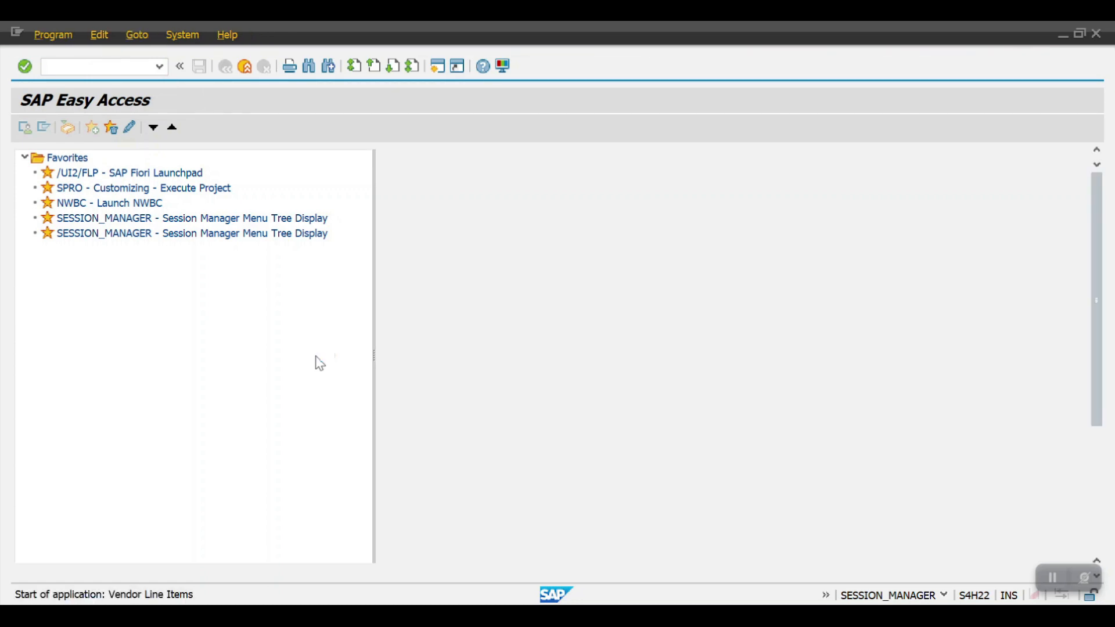
text(200072)
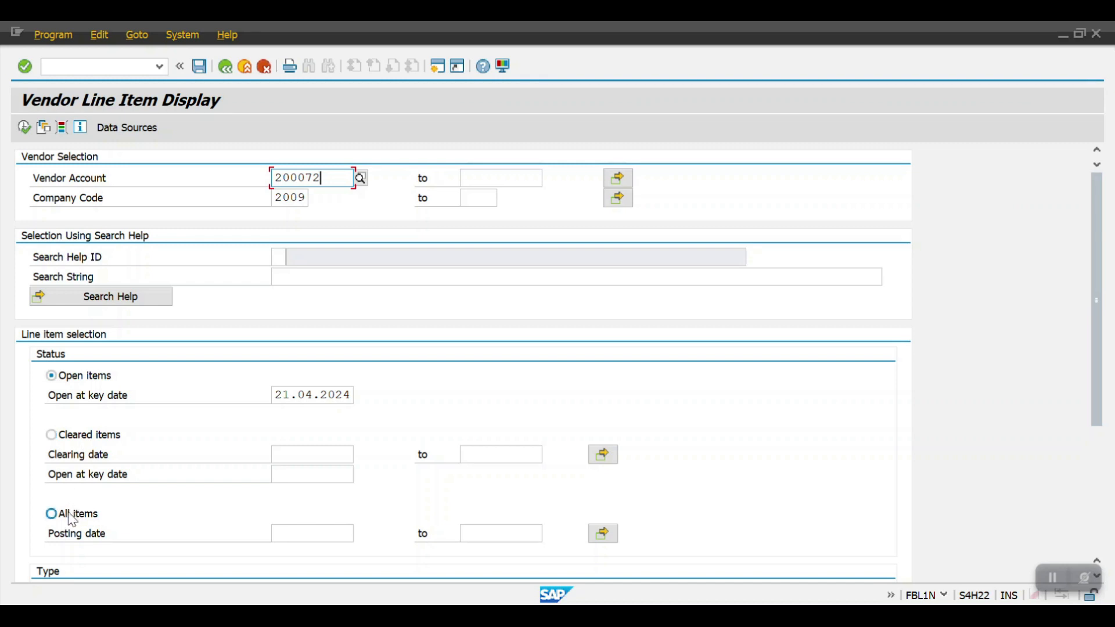
click(25, 128)
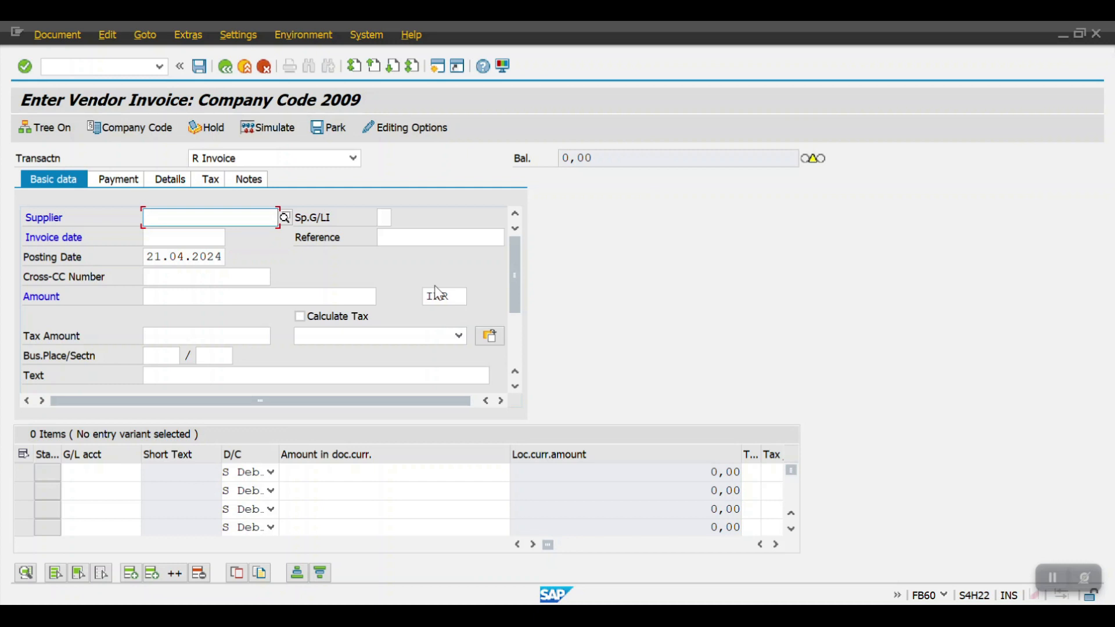
- In FB60, enter the ABC Pvt Ltd supplier with invoice date 21.04.2024 and switch the transaction to Credit memo
click(182, 220)
click(174, 233)
click(182, 237)
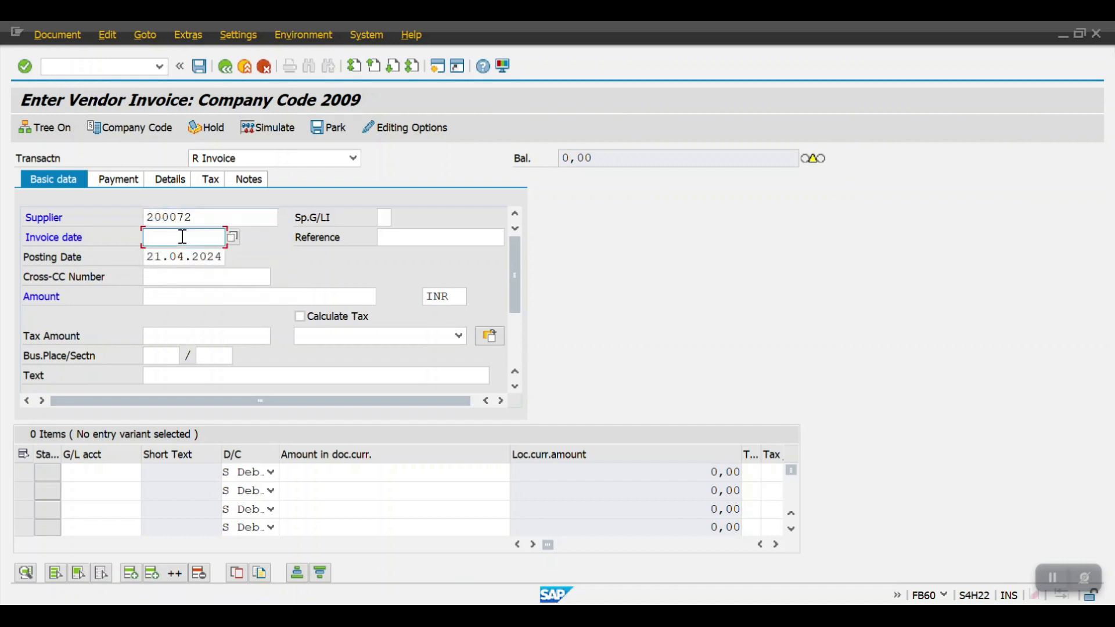
click(194, 251)
click(353, 158)
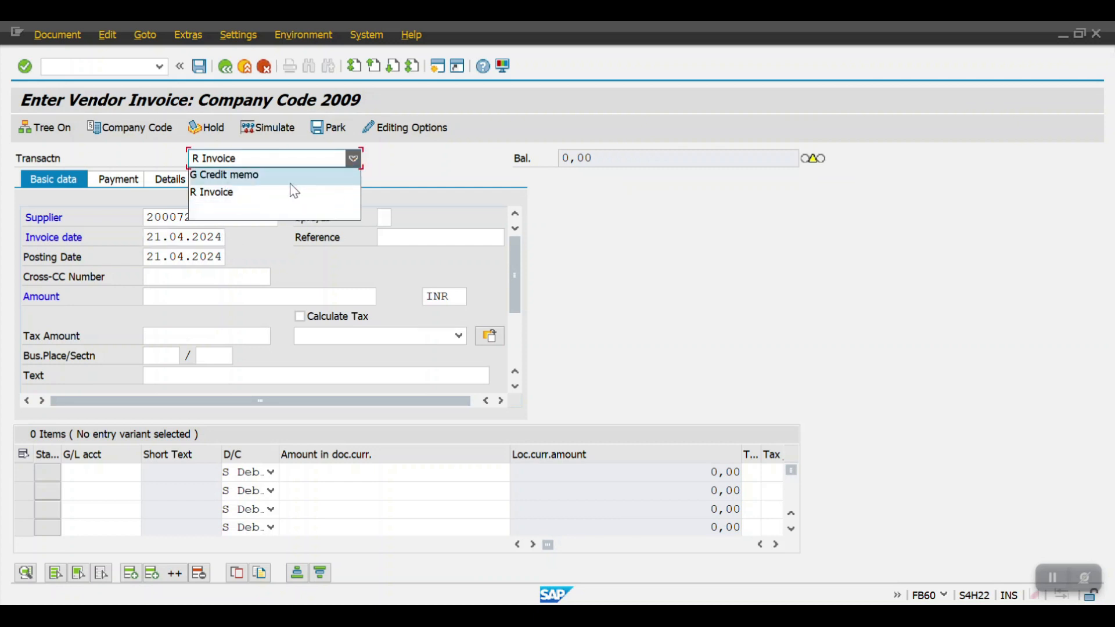
click(377, 172)
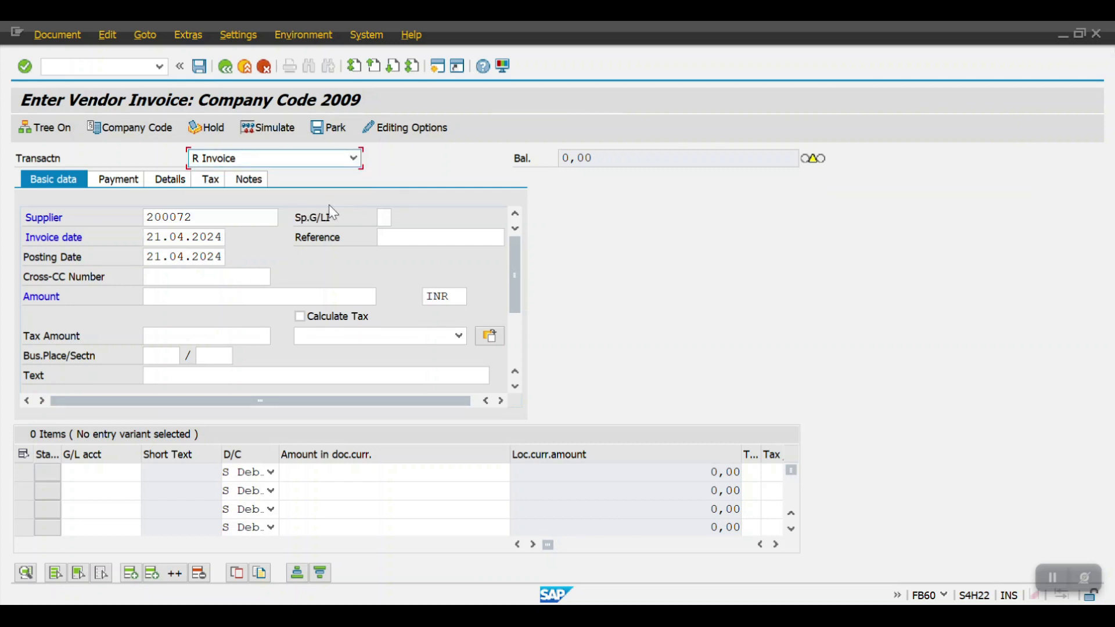
click(352, 159)
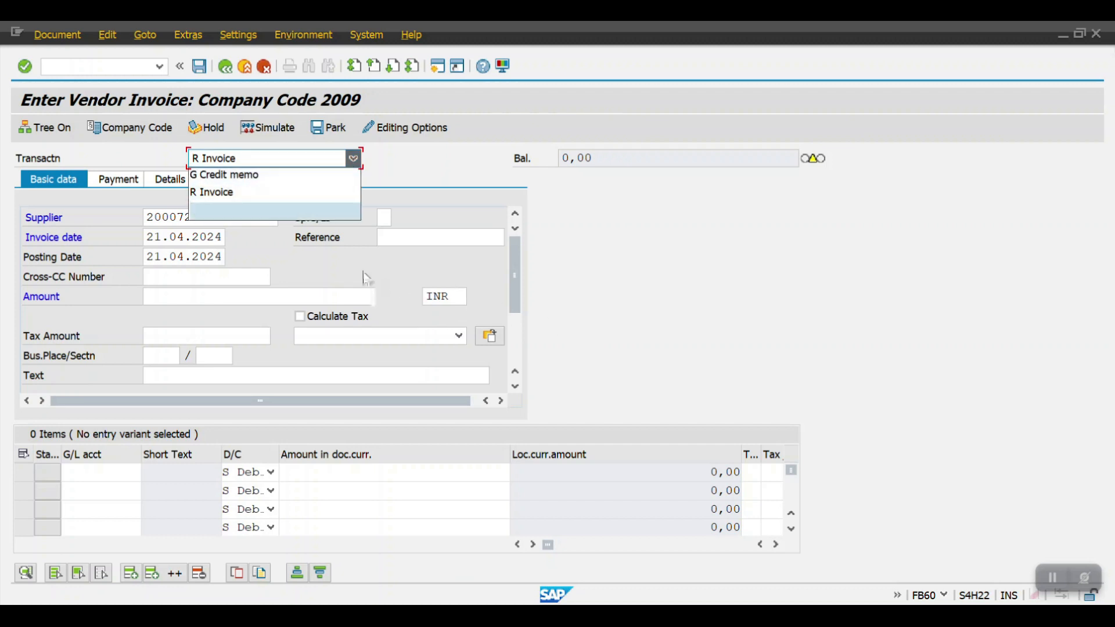
click(238, 174)
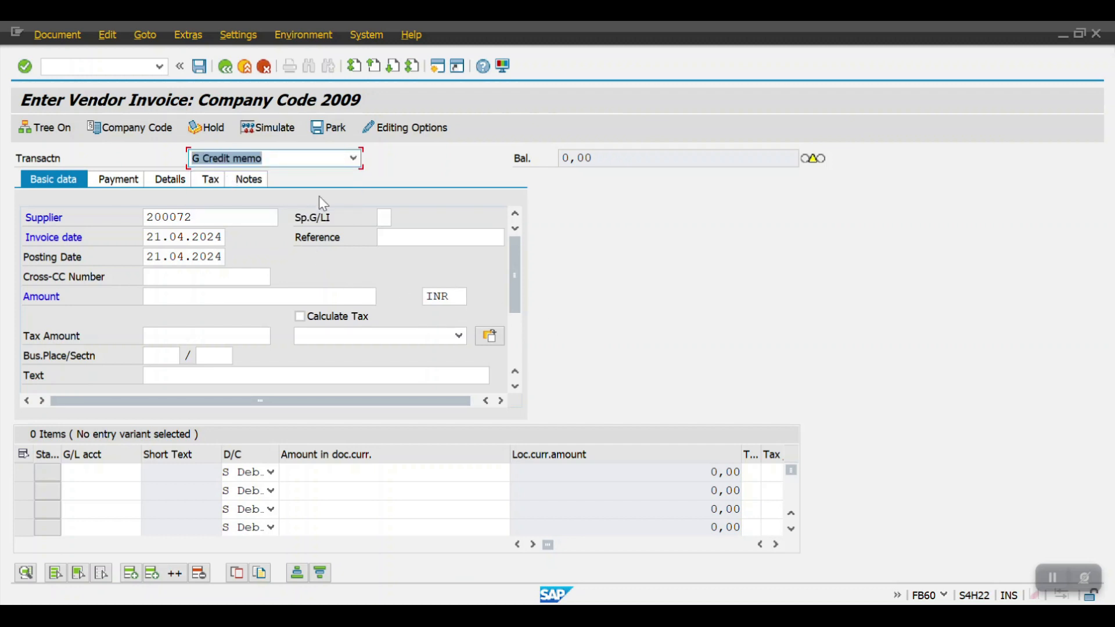
- Start vendor credit memo entry with transaction FB65
click(68, 67)
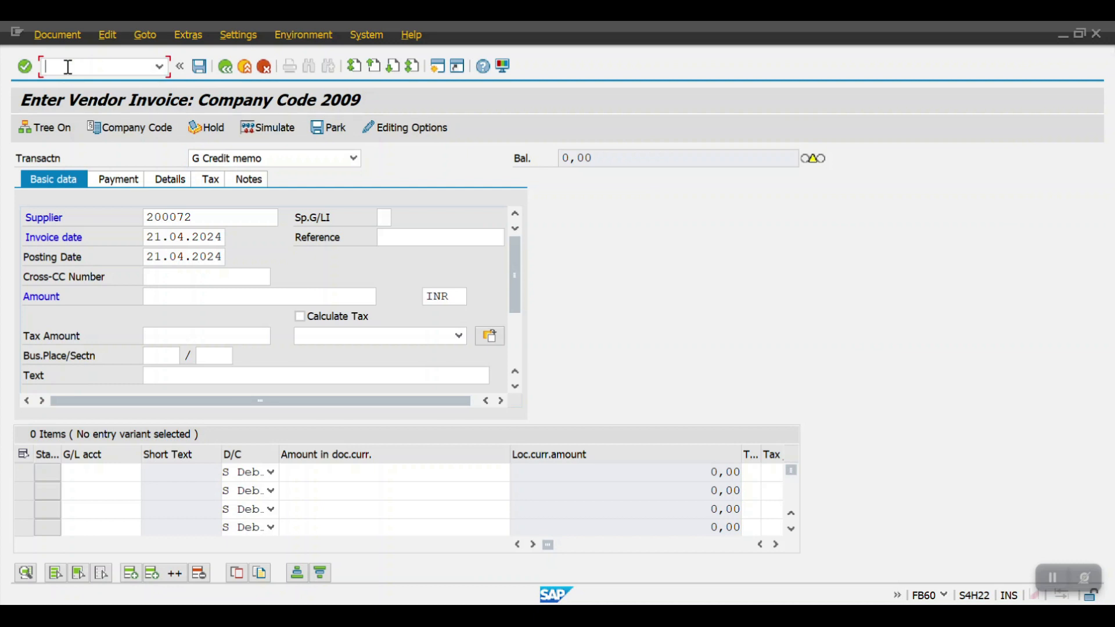
text(/NFB65)
key(Return)
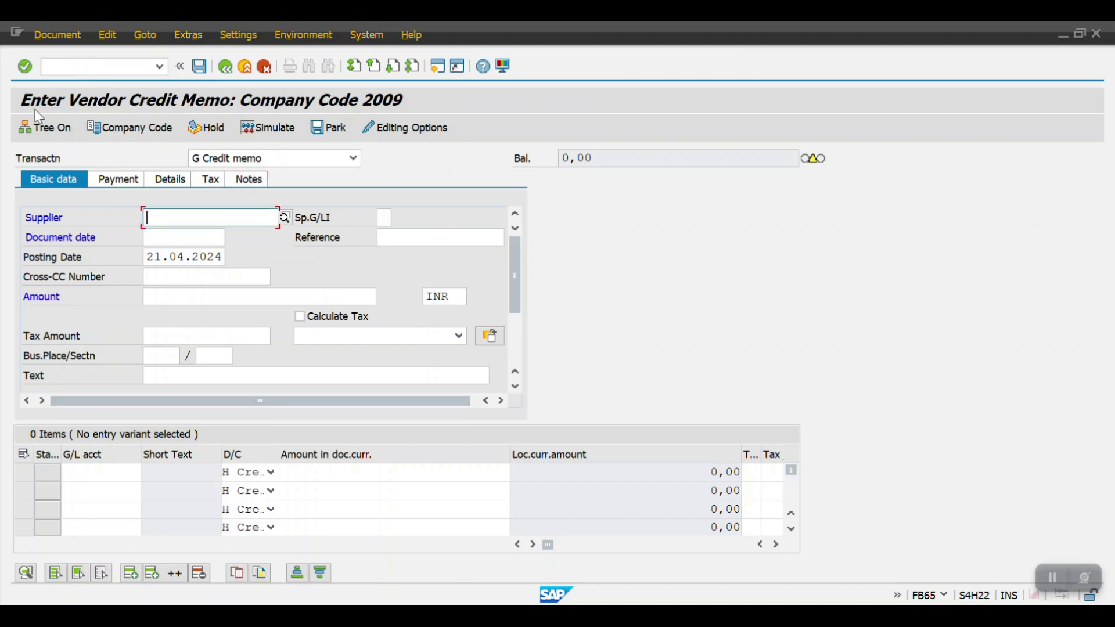
- Enter the ABC Pvt Ltd supplier and copy the posting date 21.04.2024 into the credit memo's document date
click(210, 218)
click(180, 232)
click(188, 258)
double_click(189, 258)
key(ctrl+c)
click(188, 235)
key(ctrl+v)
- Enter the reference INV-01 and a credit memo amount of 2000 INR
click(393, 236)
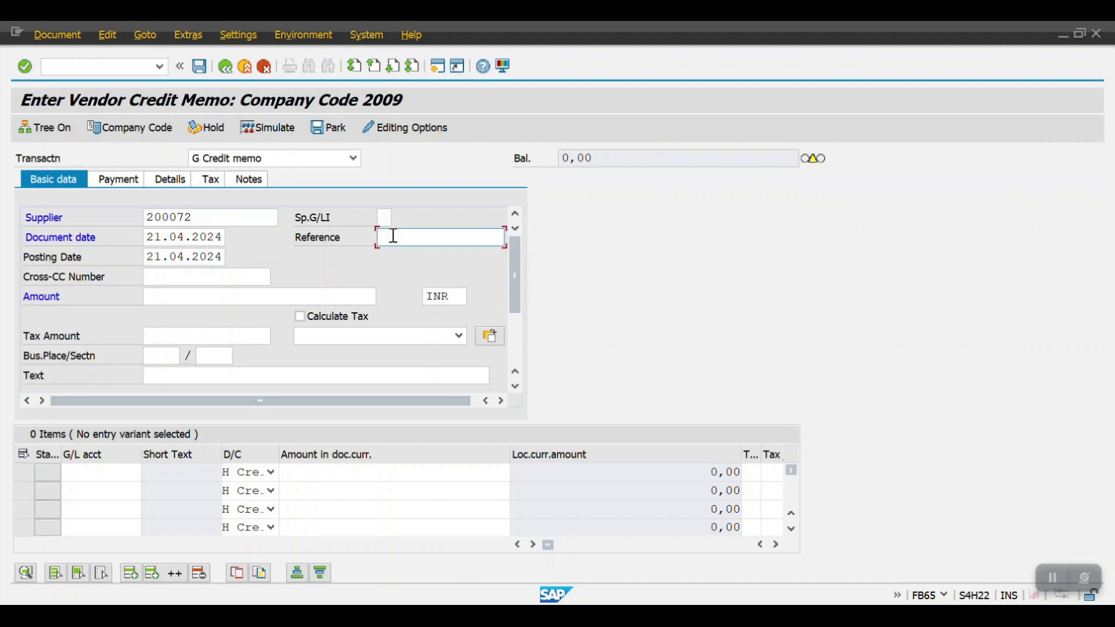
text(INV)
key(Tab)
key(Tab)
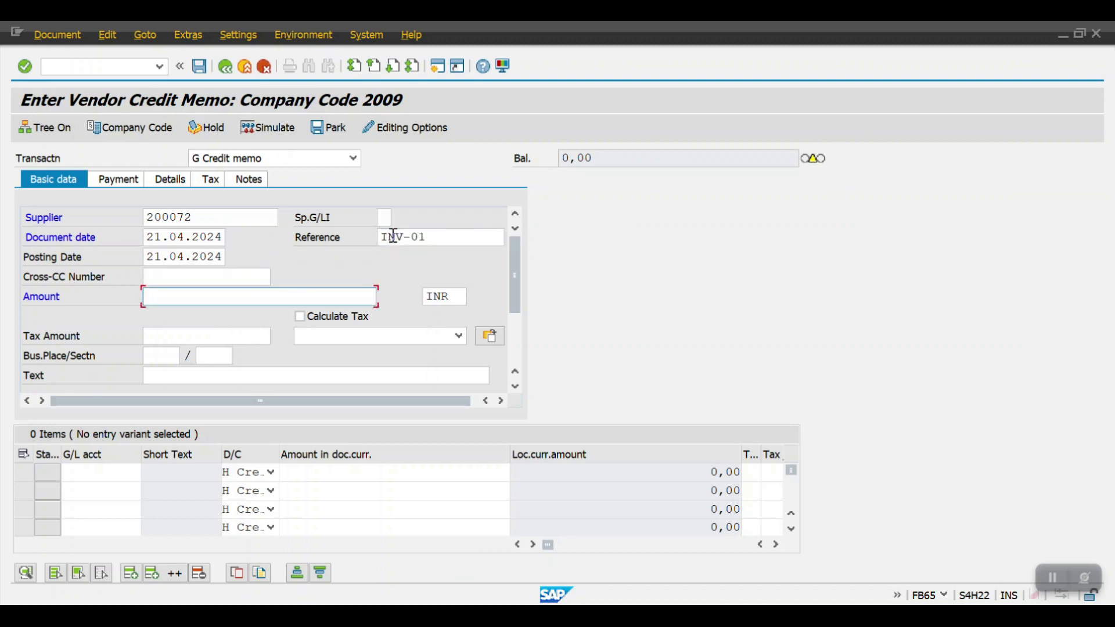
text(2000)
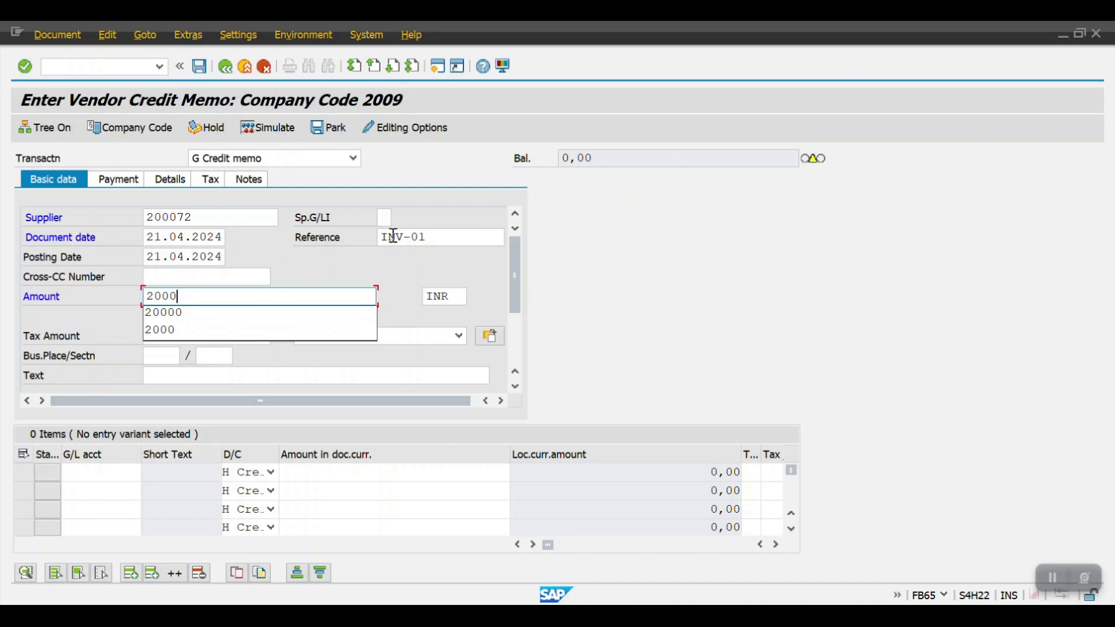
click(239, 335)
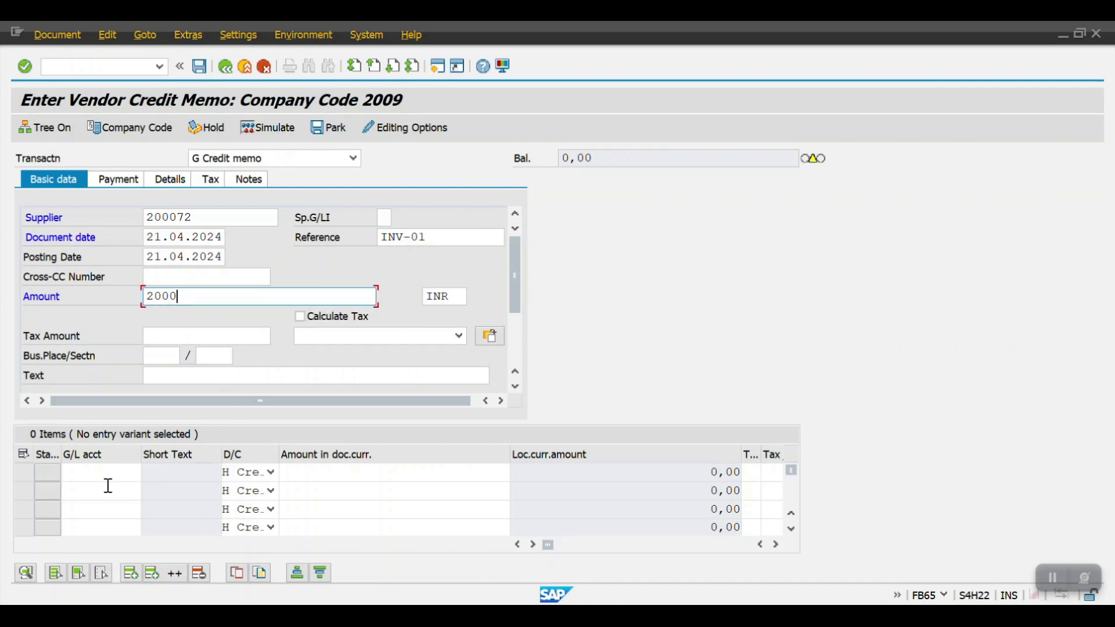
- Assign Food Exp Account to the first credit memo line item with an amount in document currency of 2000
click(102, 473)
click(102, 266)
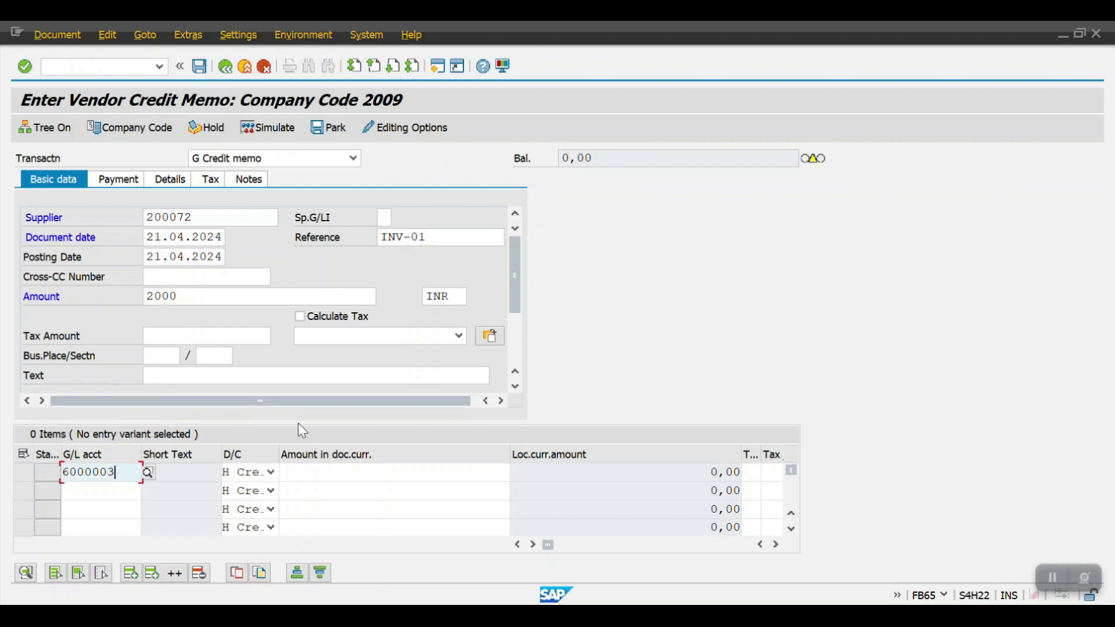
click(356, 471)
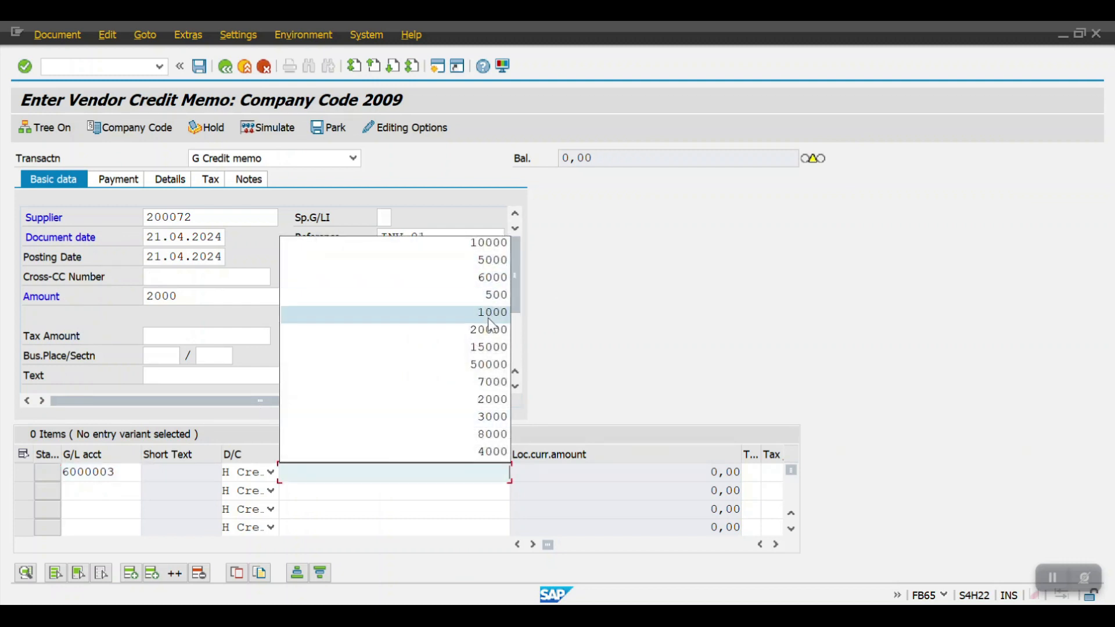
click(489, 399)
- Assign cost center HR0001 to the Food Exp Account line item of the credit memo
key(Tab)
key(Tab)
key(Tab)
key(Tab)
key(Tab)
key(Tab)
key(Tab)
key(Tab)
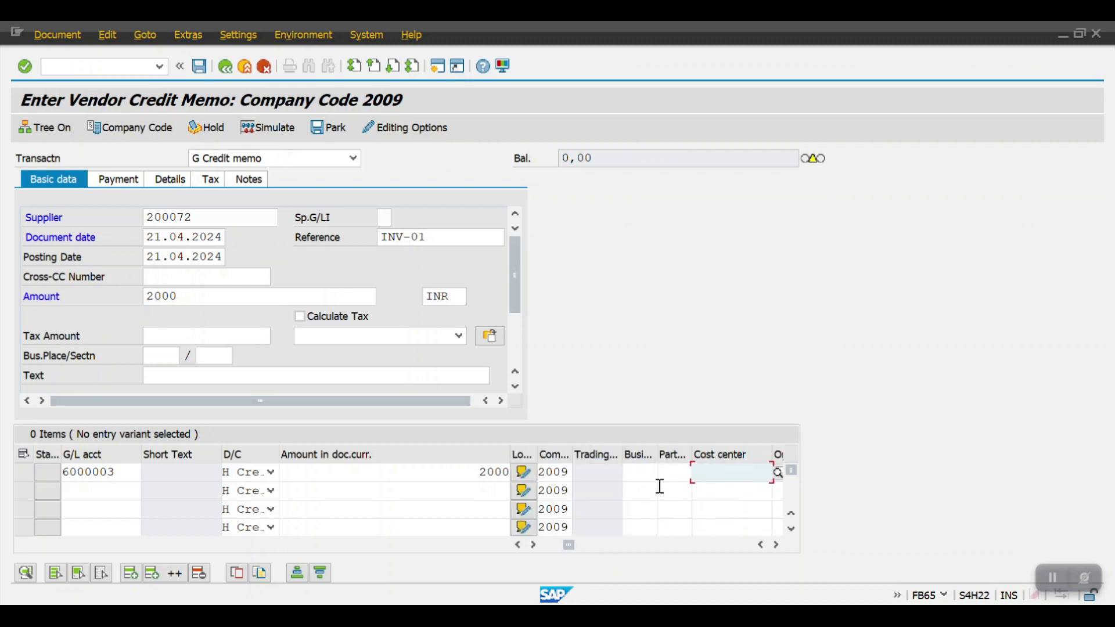
click(733, 473)
click(744, 491)
key(Return)
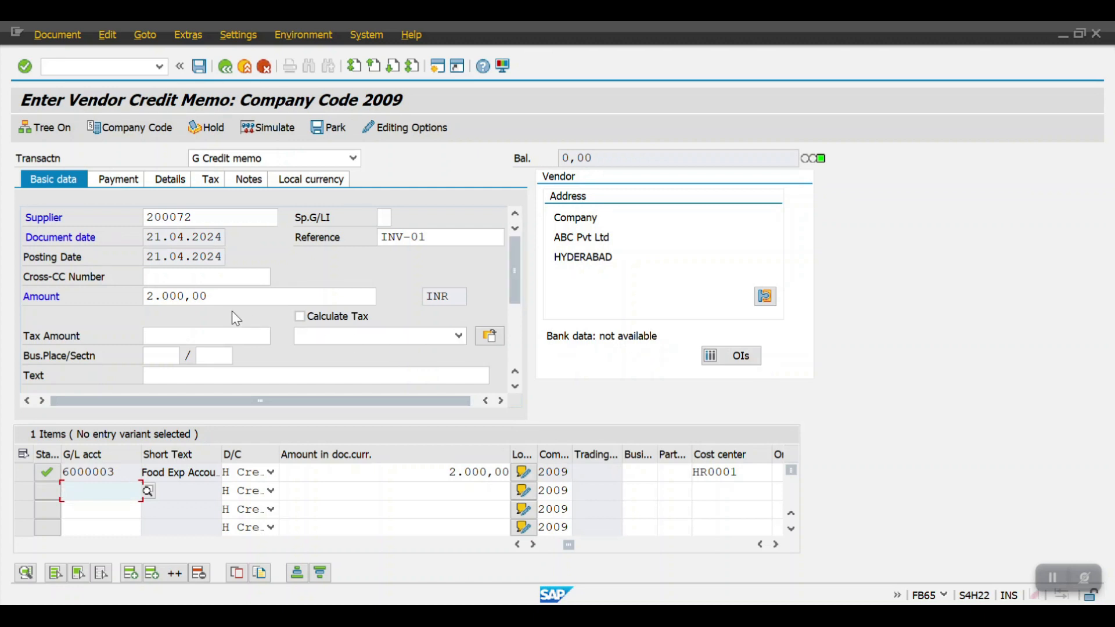
- Simulate the vendor credit memo and post it from the document overview
click(251, 129)
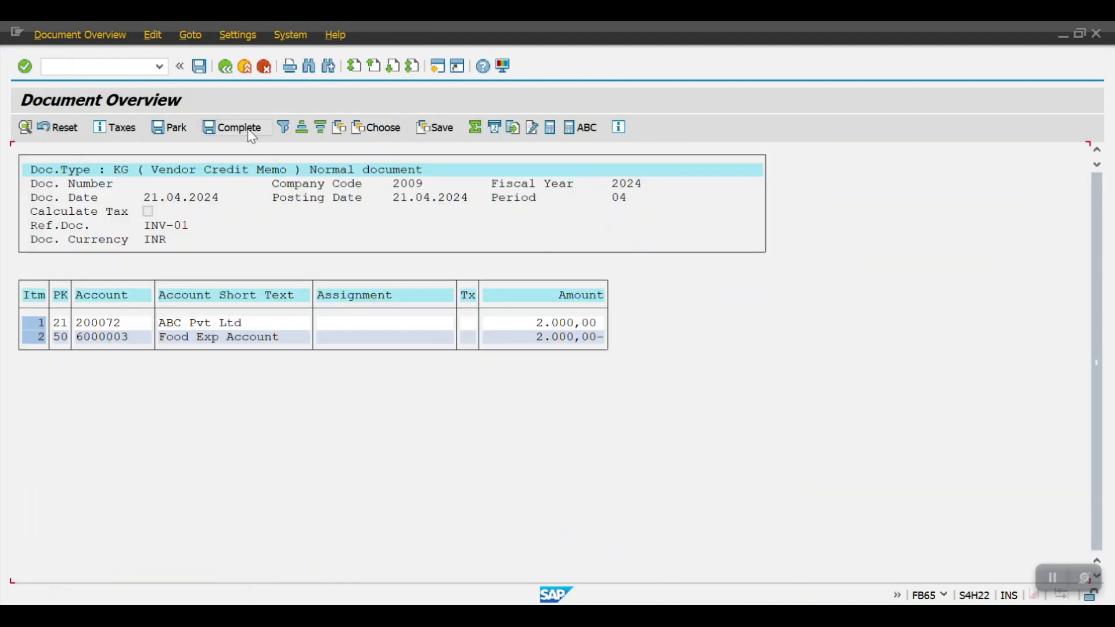
click(102, 322)
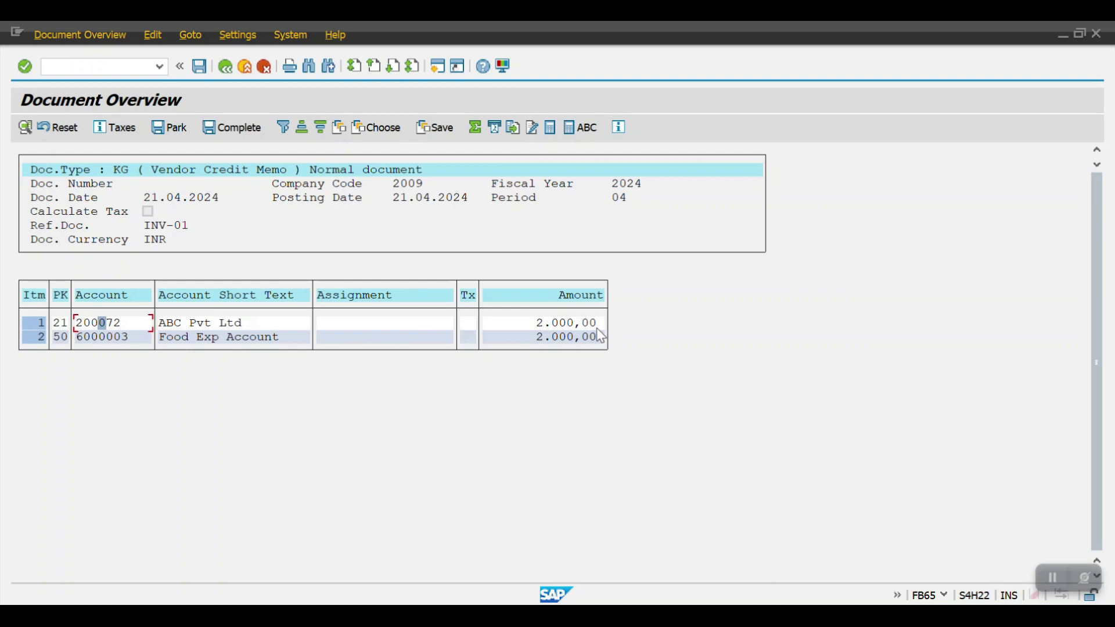
click(200, 68)
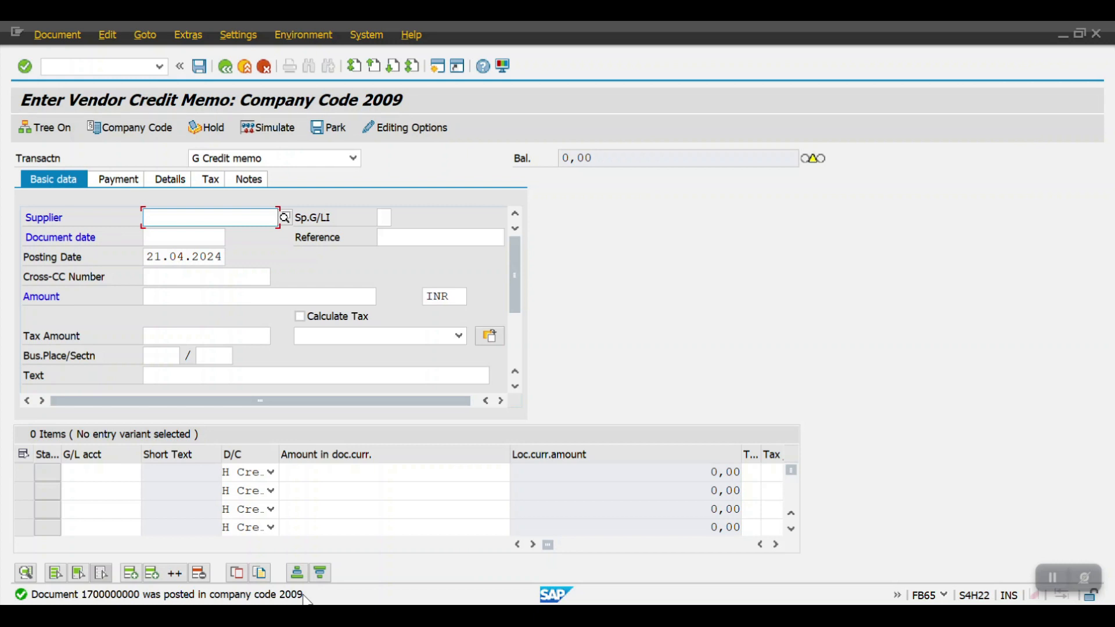
- Display the posted credit memo and examine its document header and the list of document types
click(74, 34)
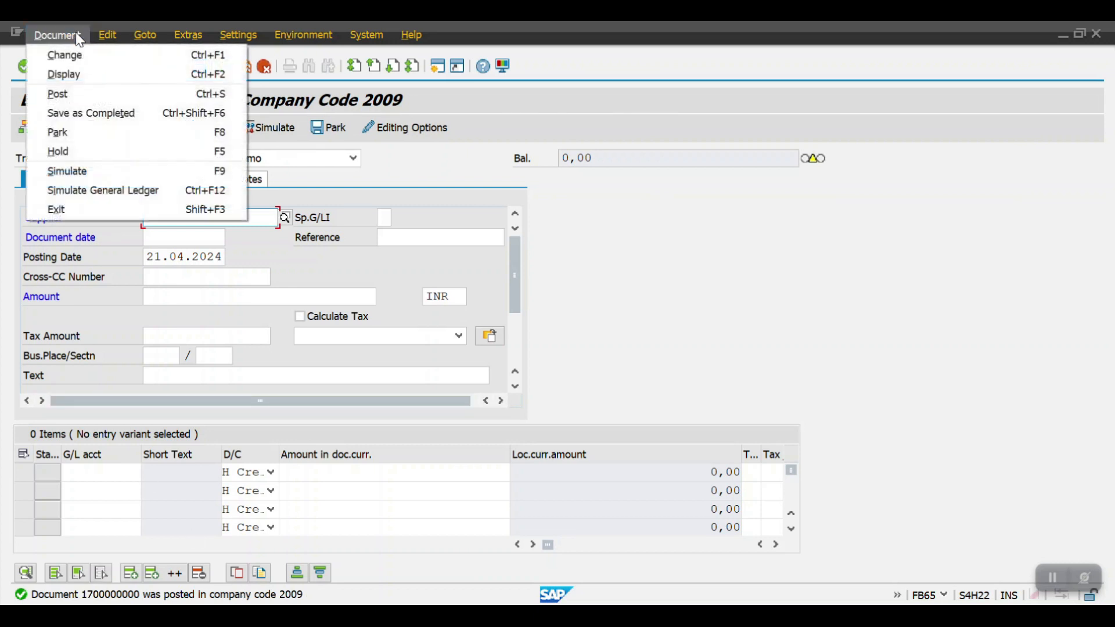
click(85, 82)
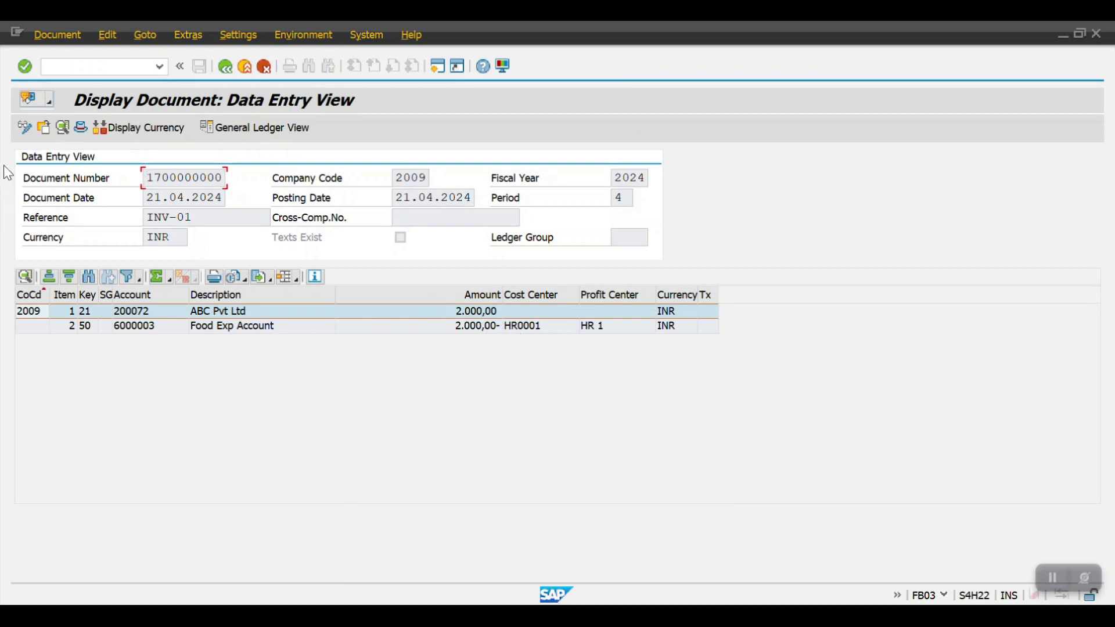
click(77, 127)
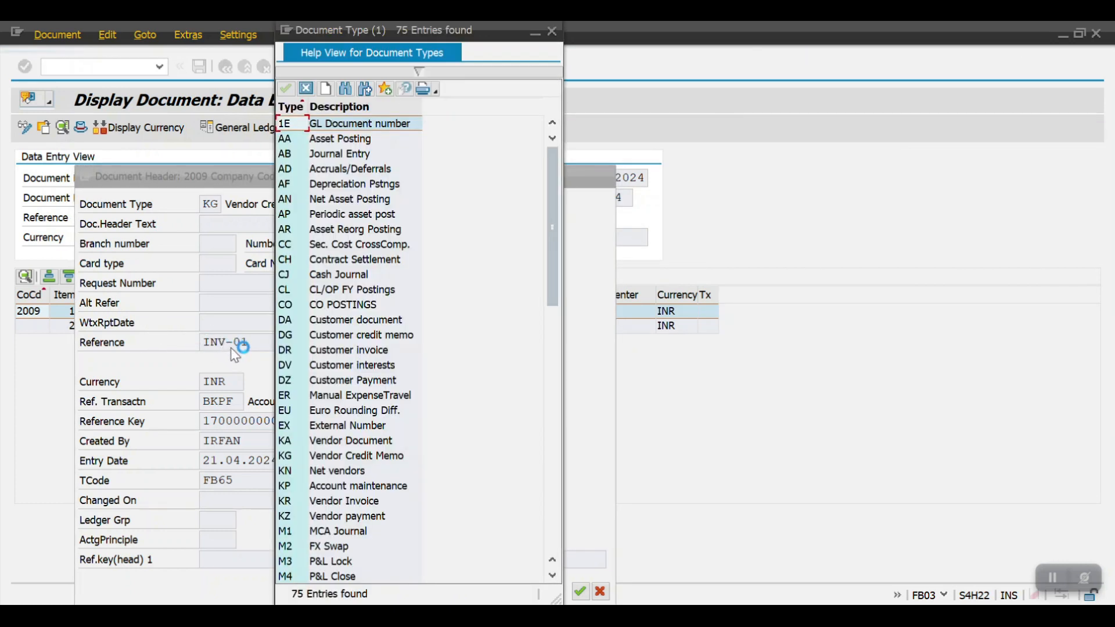
click(552, 32)
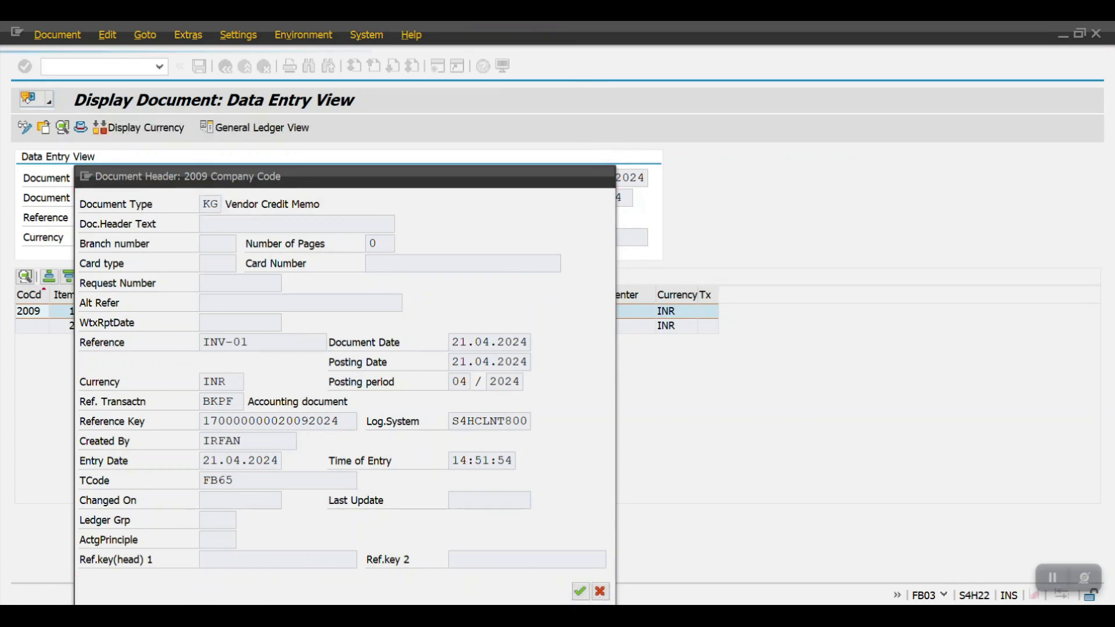
- Switch to the FBL1N vendor line item display for ABC Pvt Ltd and refresh the list
mouse_move(194, 601)
click(336, 505)
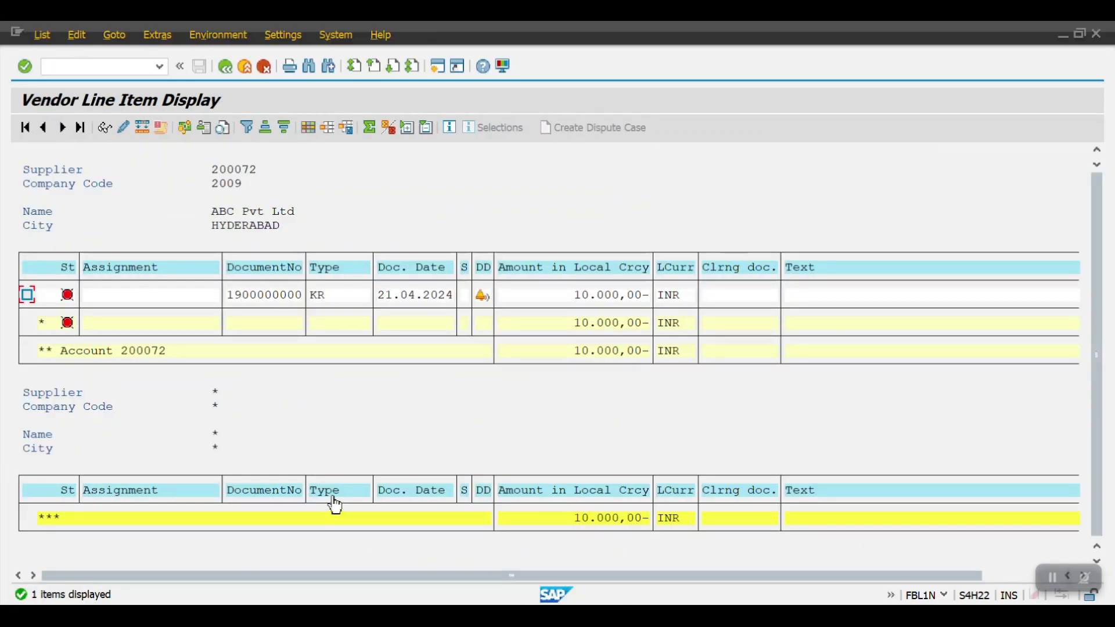
click(42, 35)
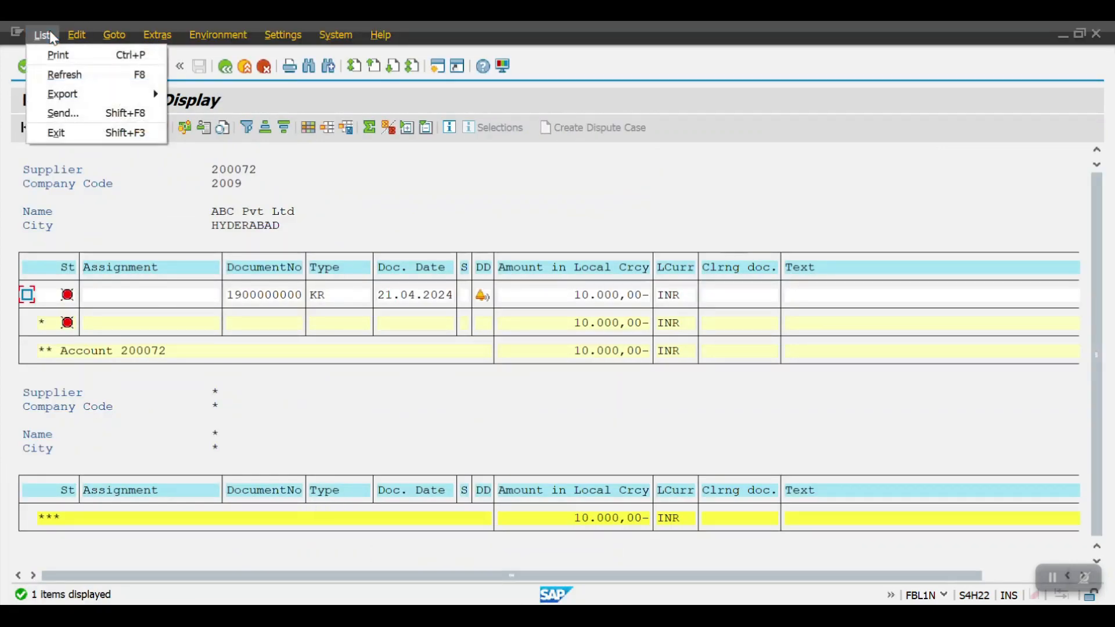
click(64, 75)
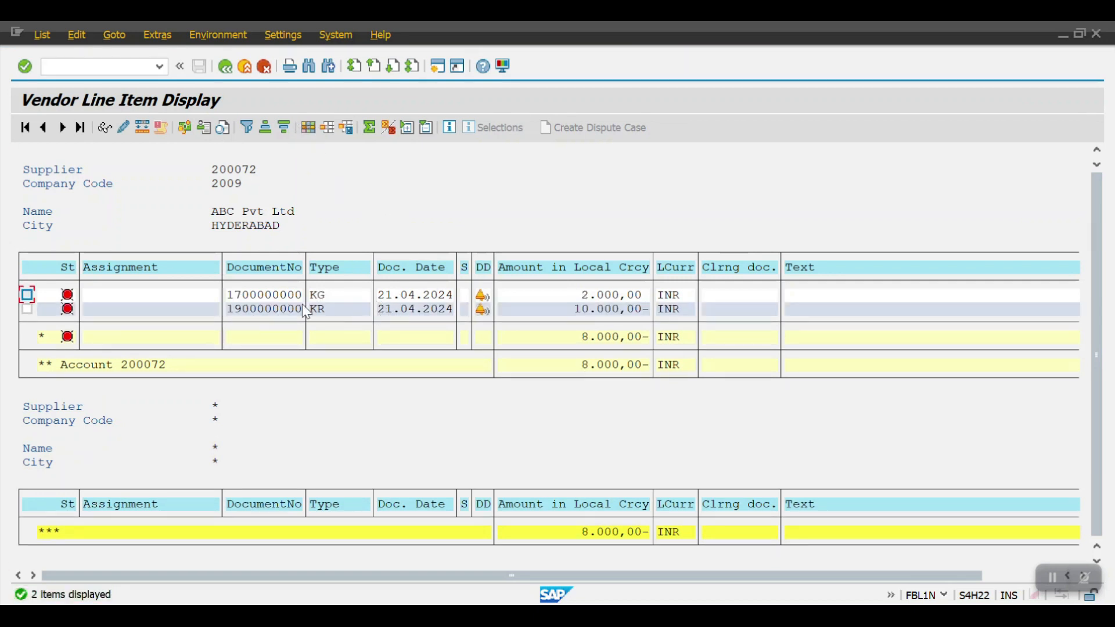
click(275, 308)
- Return to the displayed credit memo's session and start outgoing payment posting with transaction F-53
mouse_move(244, 616)
click(220, 566)
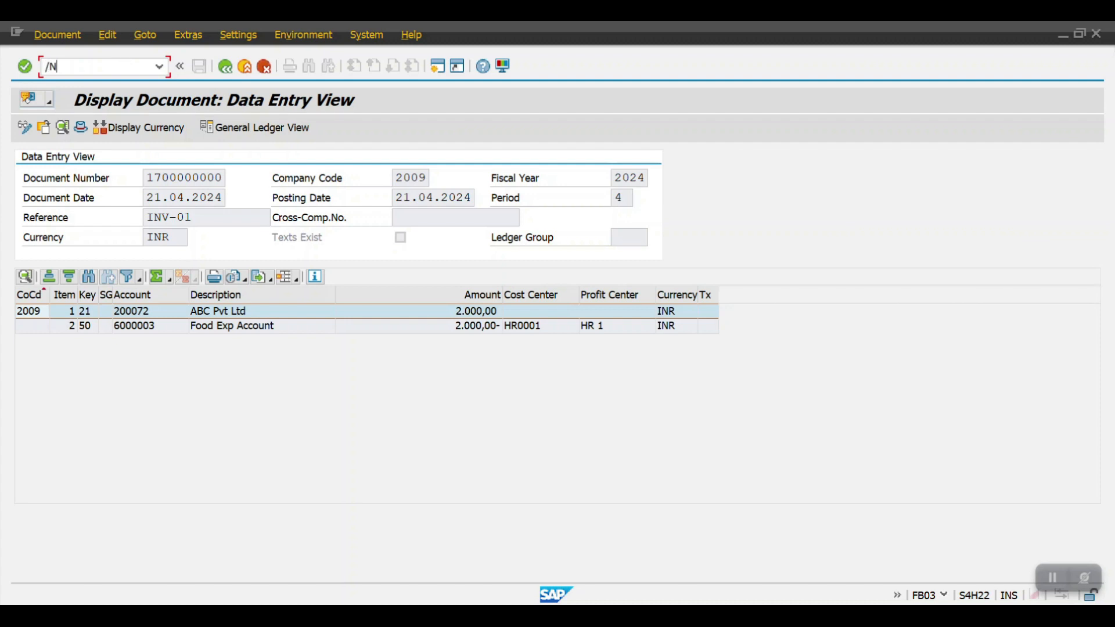
text(/NF-53)
key(Return)
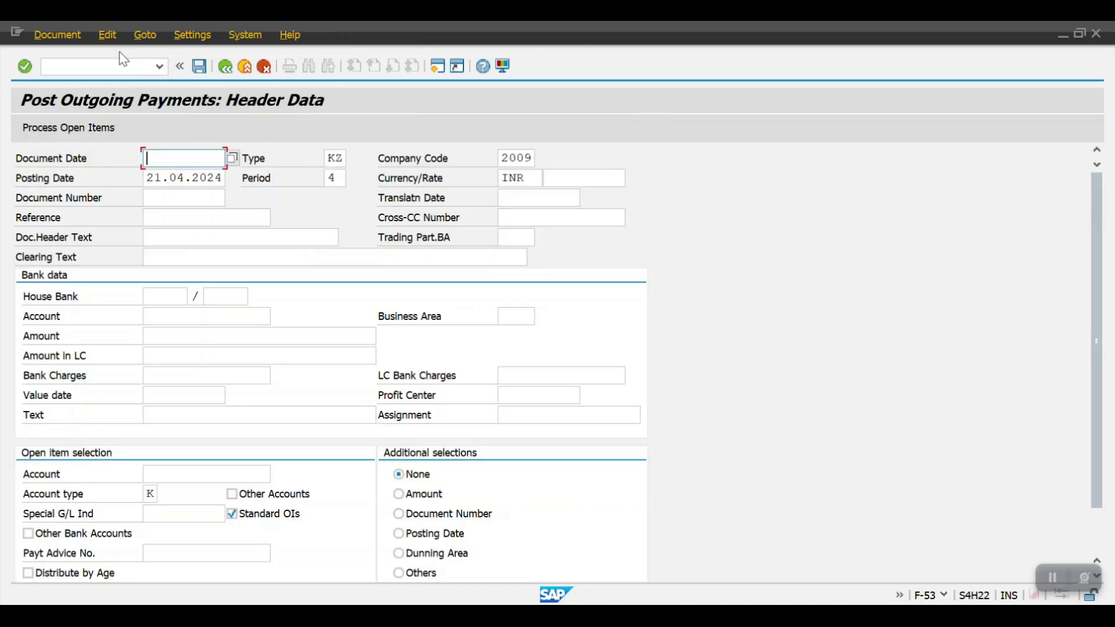
- Copy the posting date 21.04.2024 into the outgoing payment's document date
click(168, 180)
double_click(168, 180)
click(167, 179)
click(166, 160)
key(ctrl+v)
- Enter a payment amount of 8000 and choose the first suggested bank G/L account in the bank data
click(183, 319)
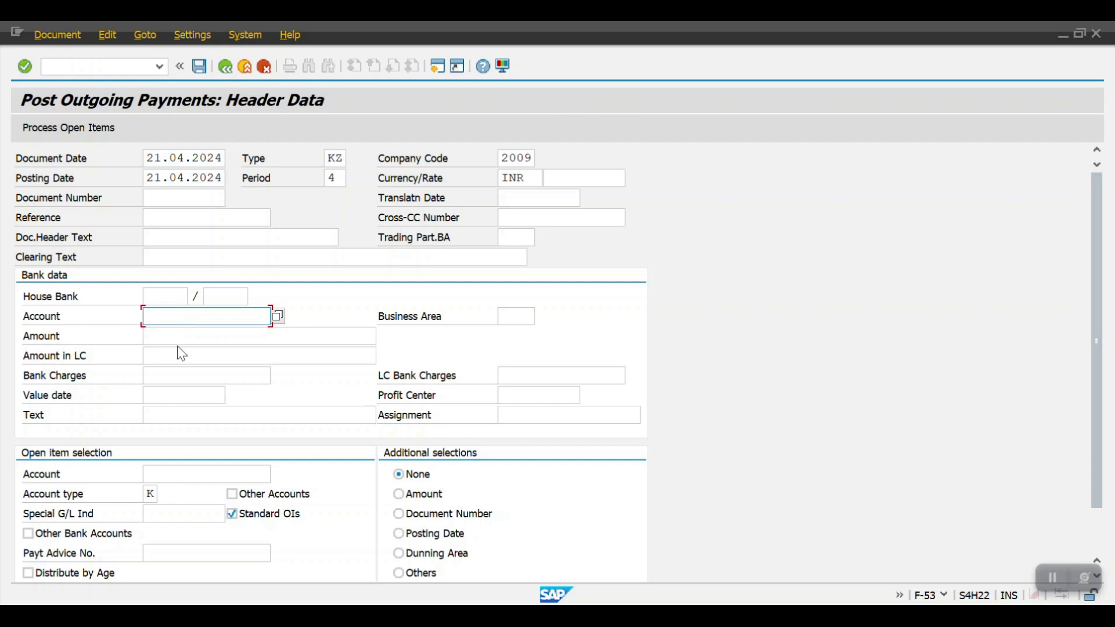
click(175, 338)
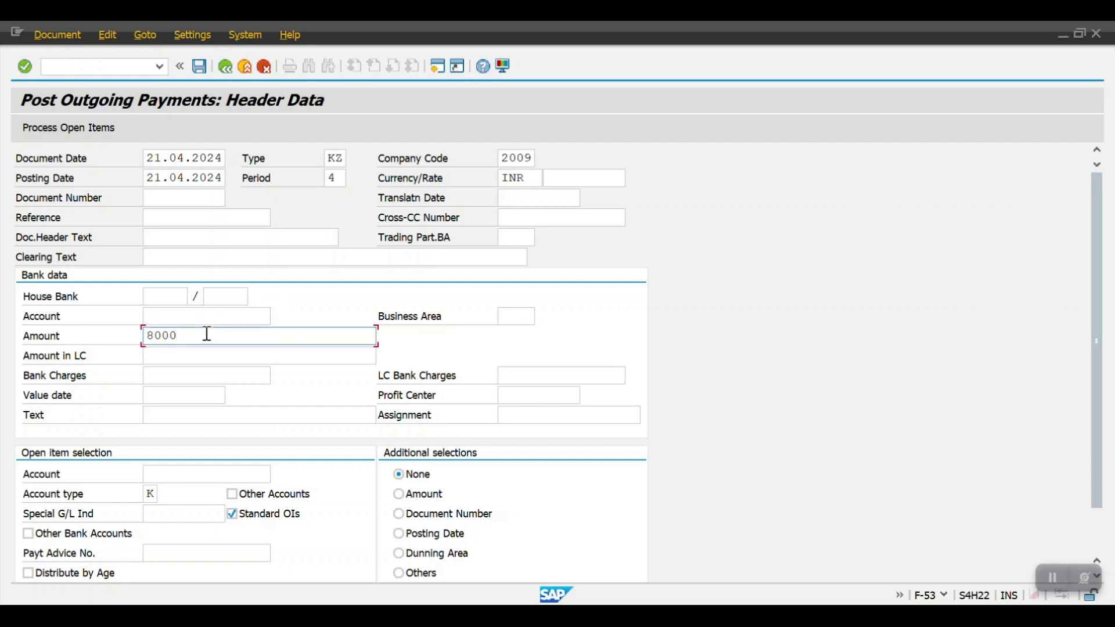
click(177, 316)
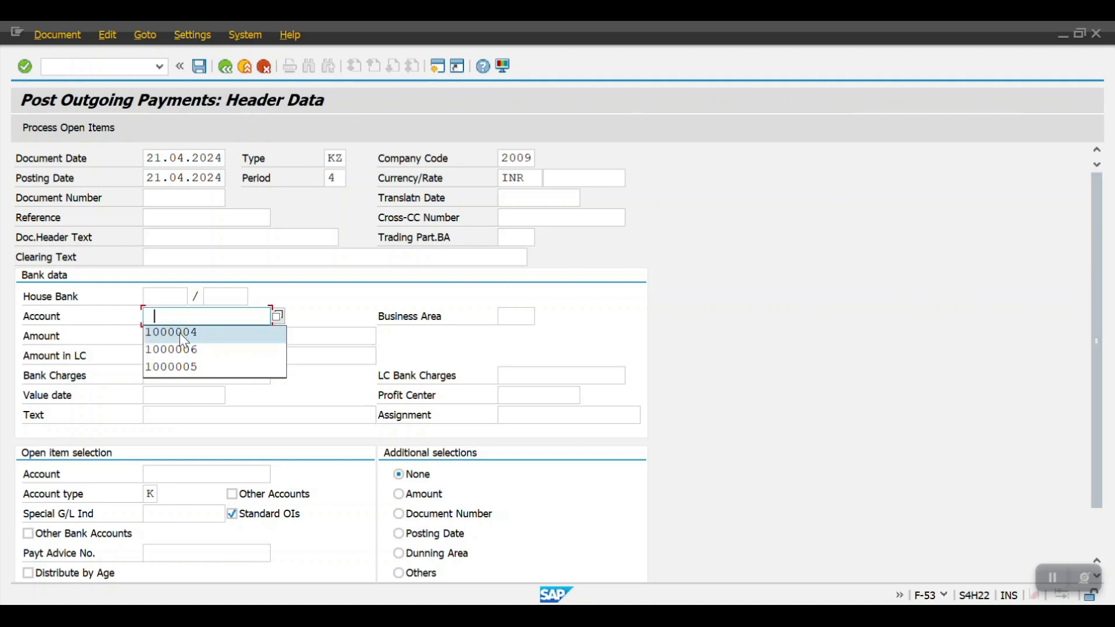
click(179, 332)
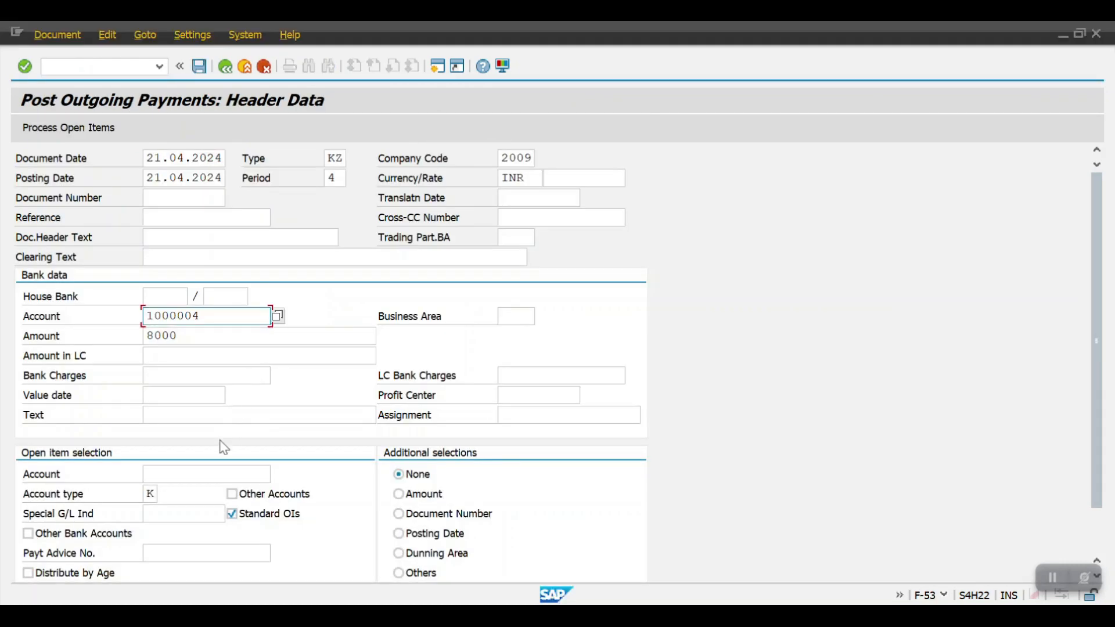
- Enter the ABC Pvt Ltd vendor account for open item selection and try to continue the payment
click(194, 472)
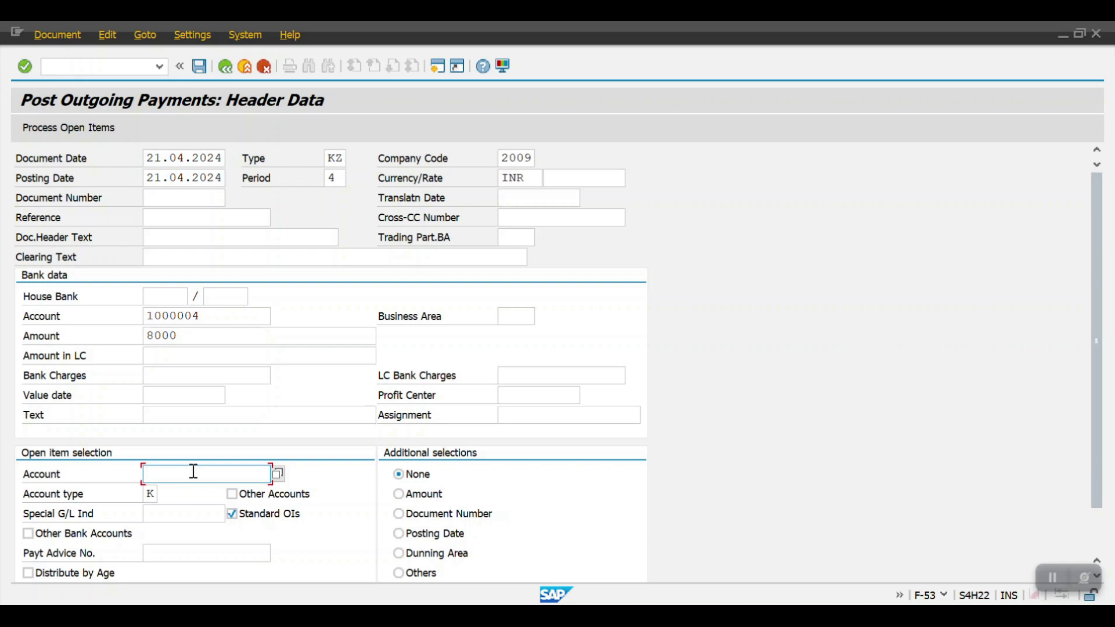
text(200)
key(Return)
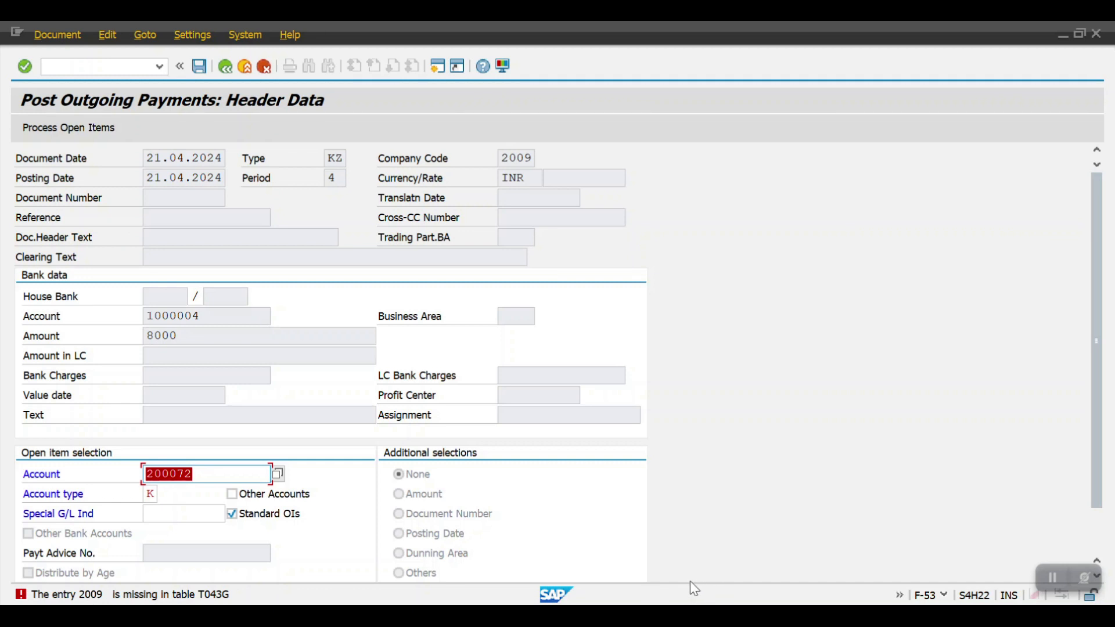
click(671, 494)
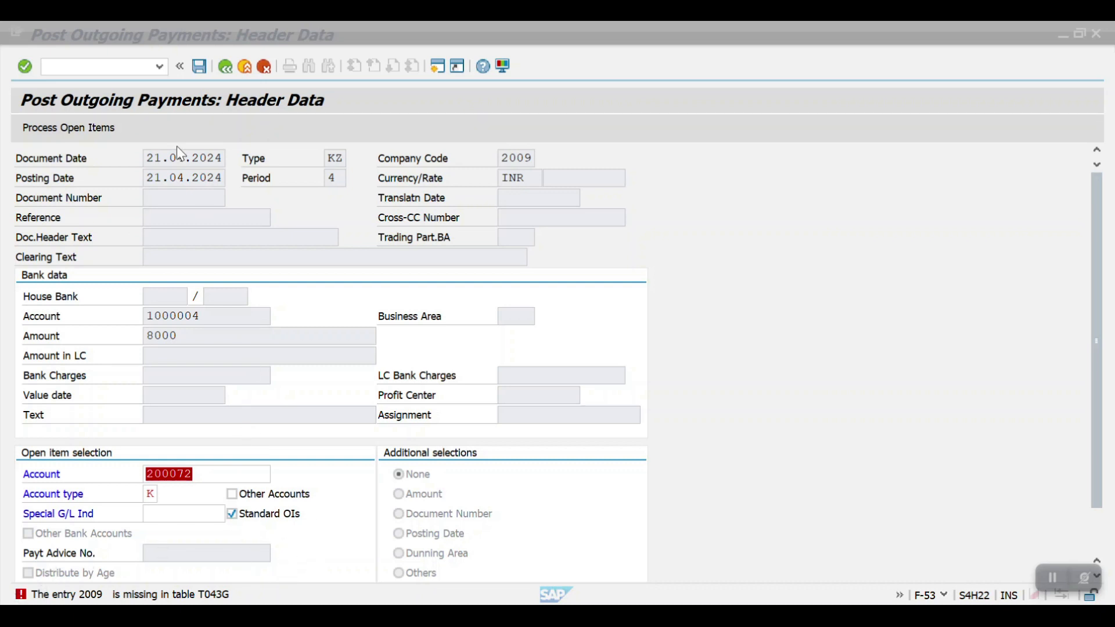
- Open a new GUI window and look up table T043G in the SE16N general table display
click(15, 32)
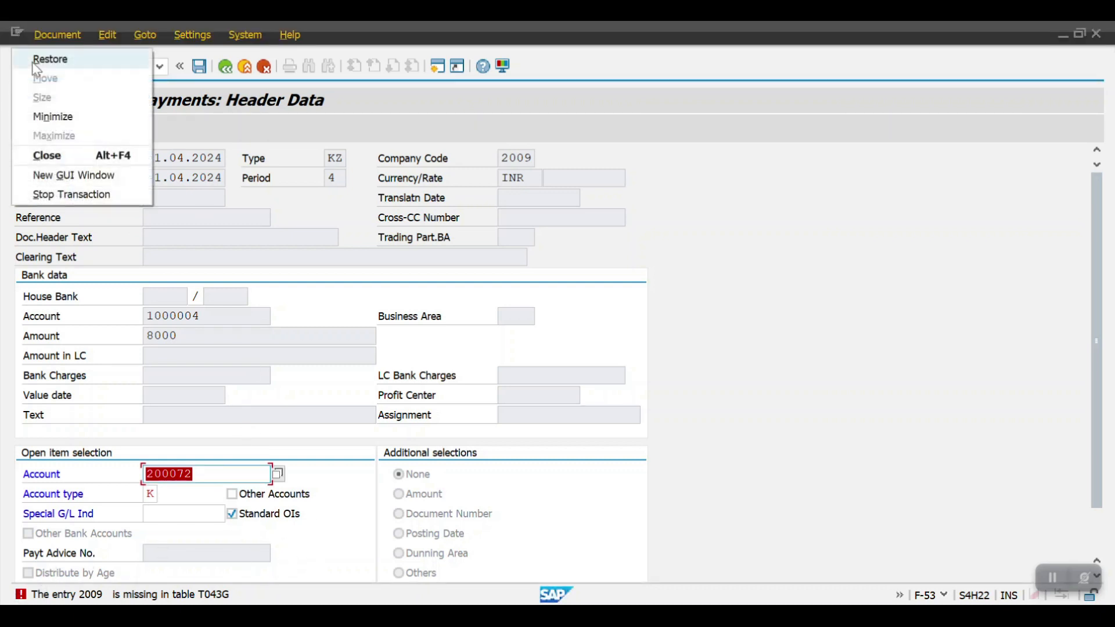
click(62, 175)
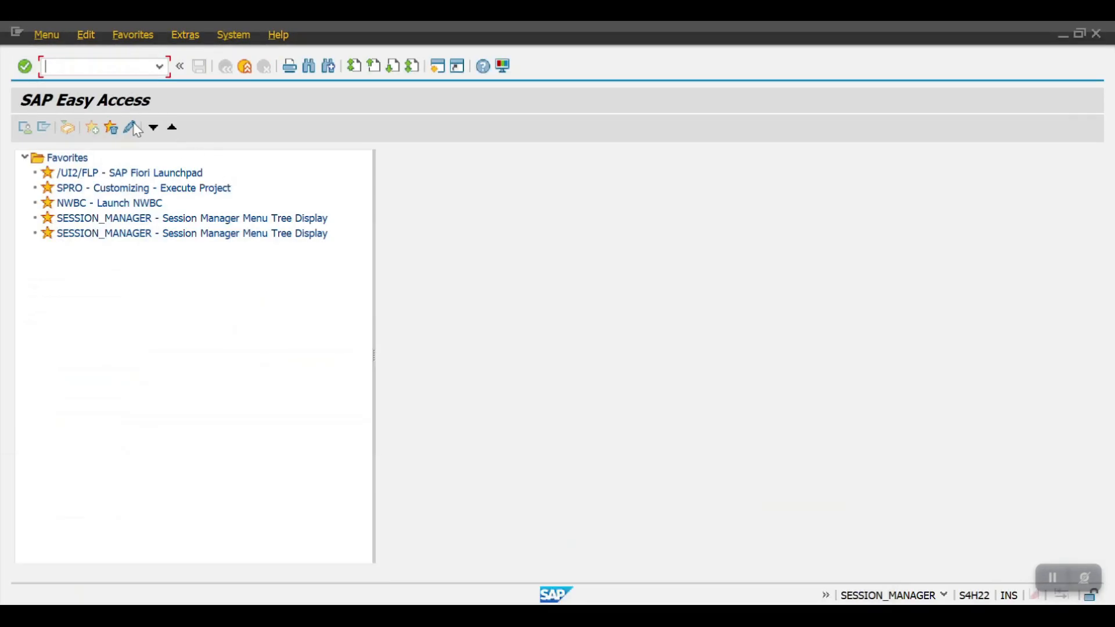
text(SE16)
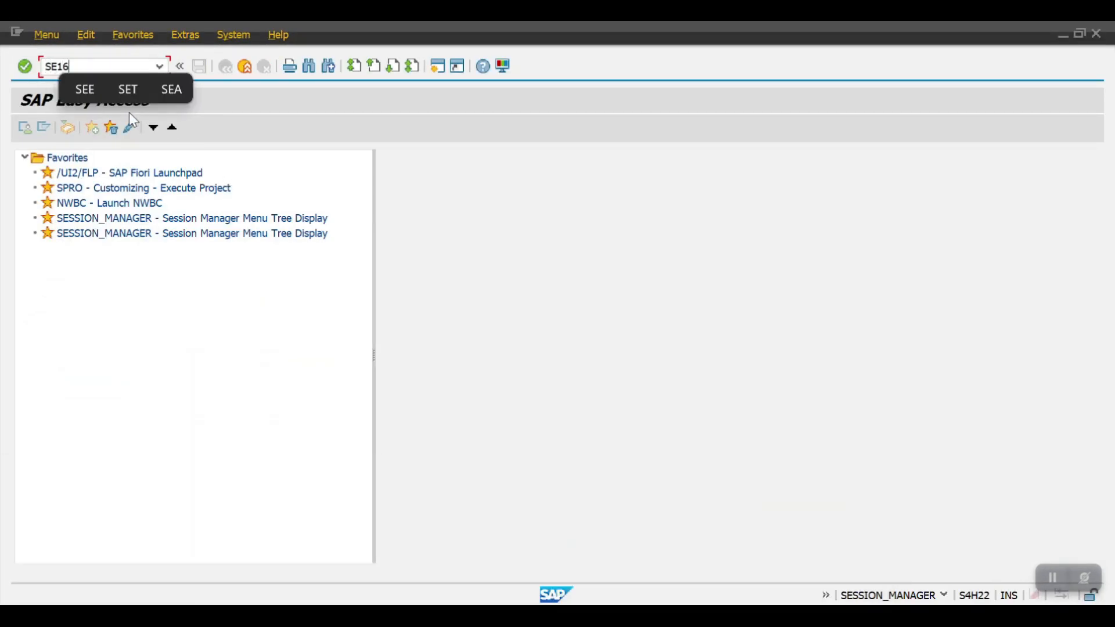
key(Return)
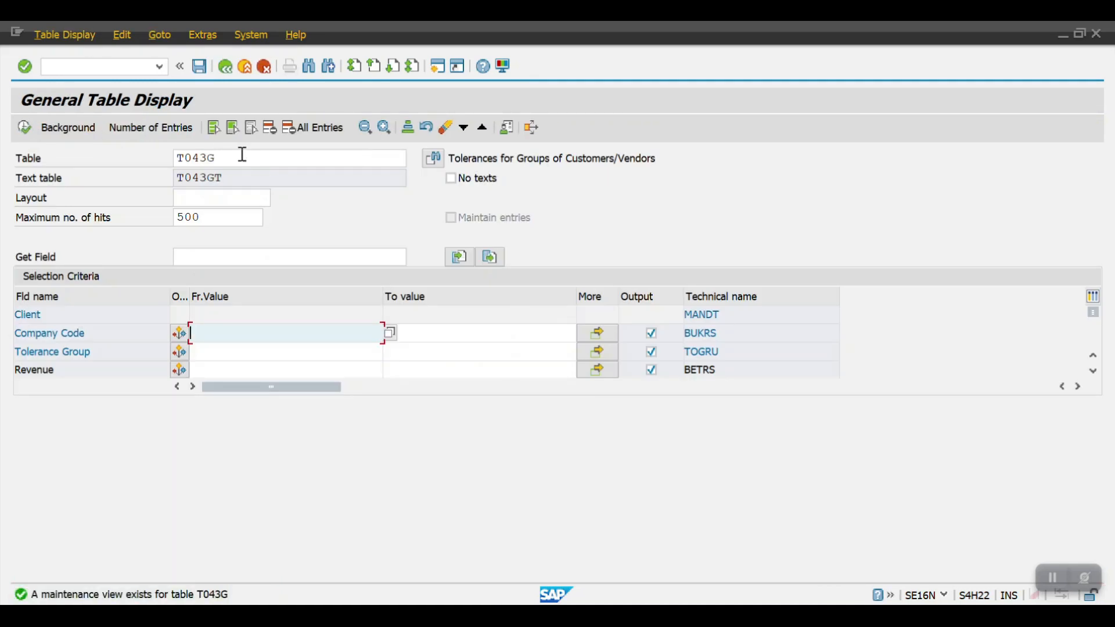
drag(238, 155, 108, 155)
key(F8)
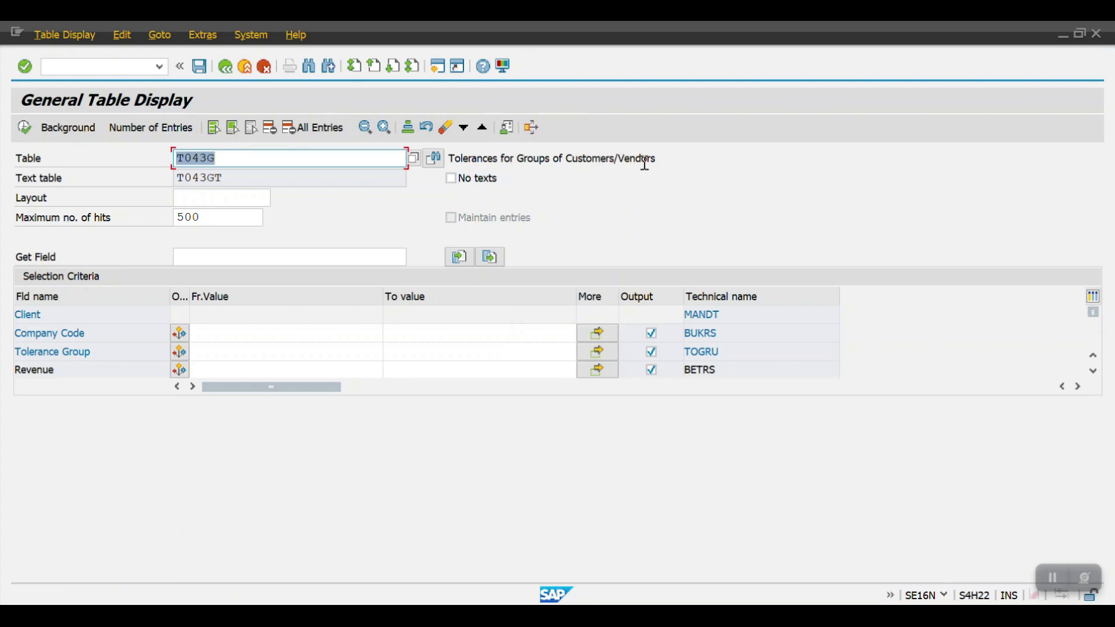
- Open customer/vendor tolerances with transaction OBA3 and create a new entry for company code 2009
click(129, 69)
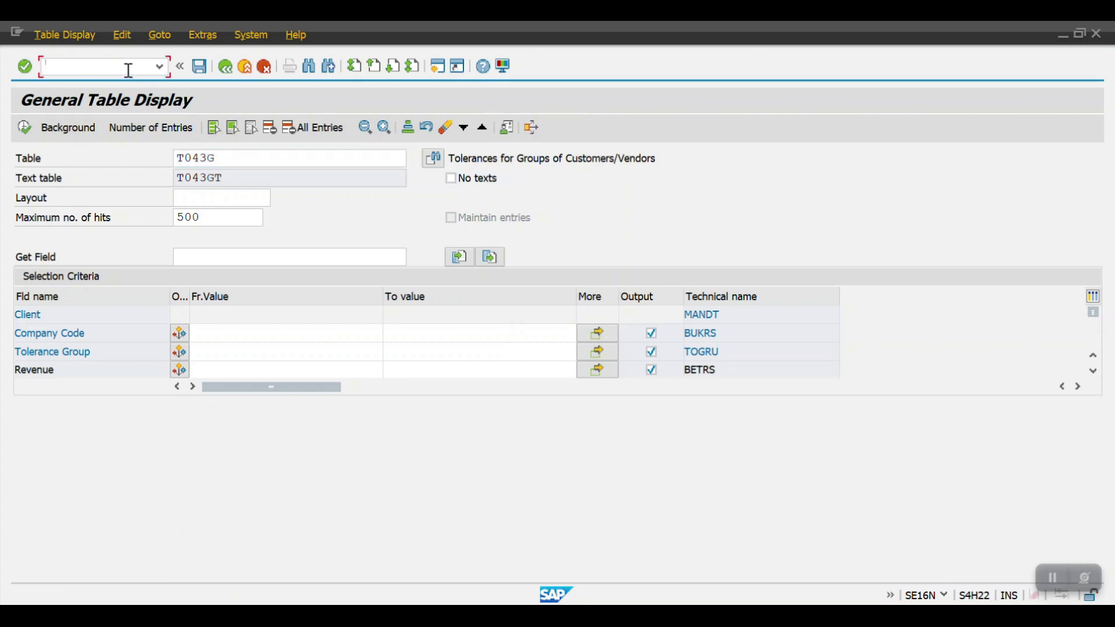
text(/N)
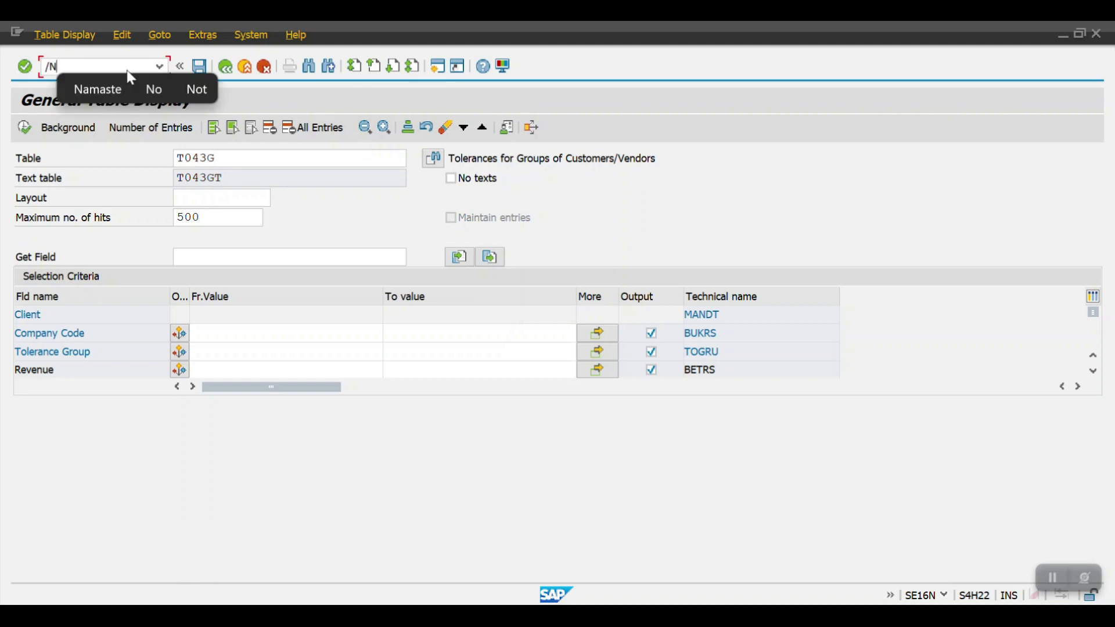
text(OBA3)
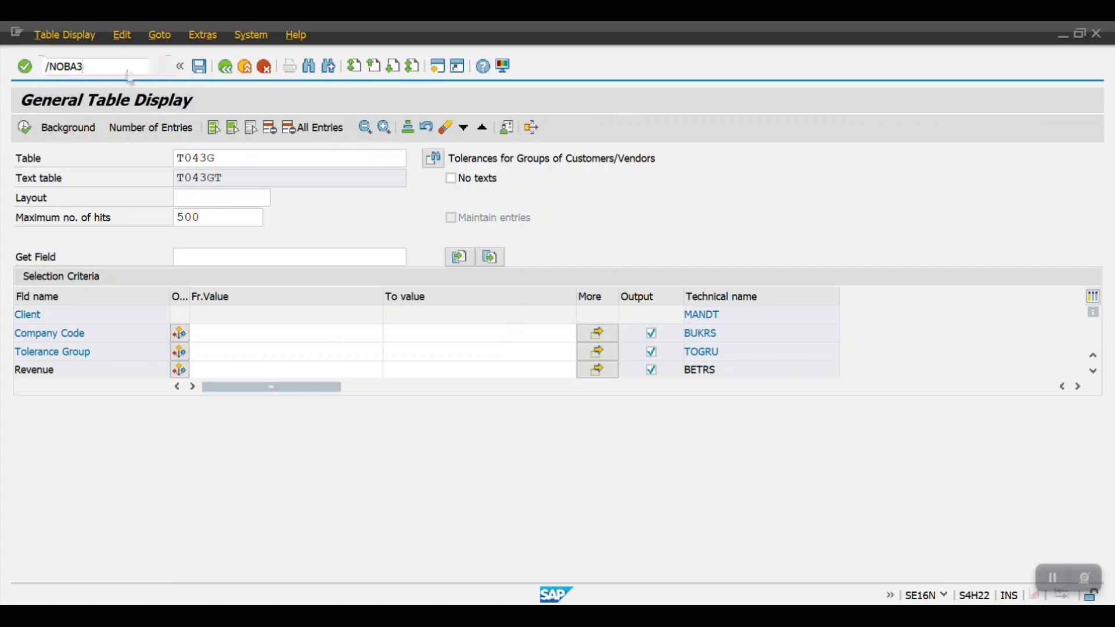
key(Return)
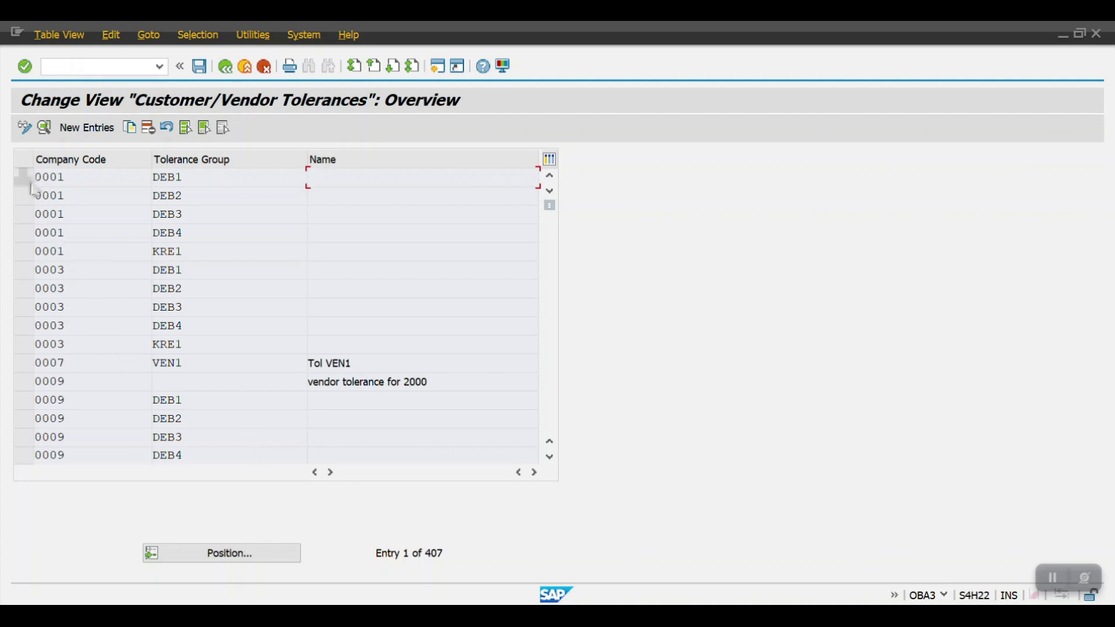
click(76, 129)
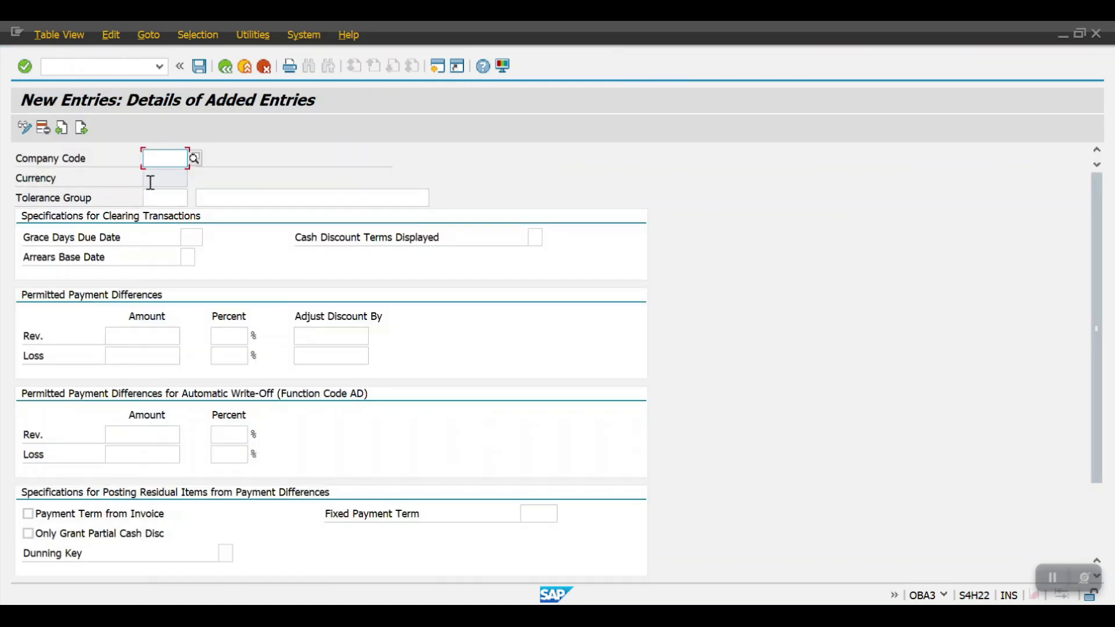
text(2009)
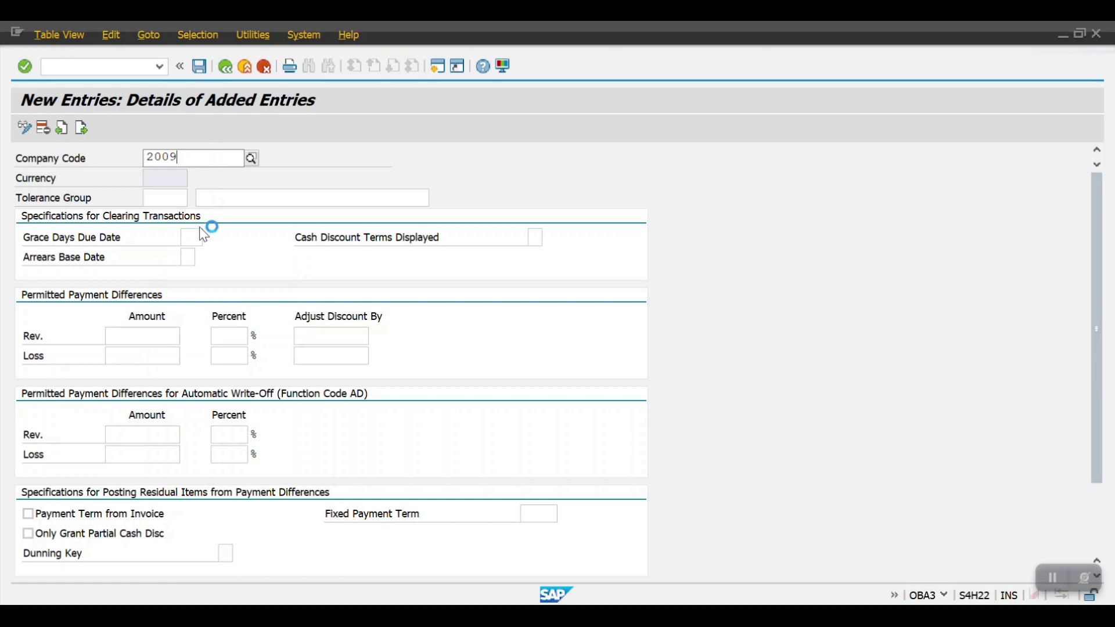
- Set the permitted payment differences to amount 5 and 2 percent for both revenue and loss
click(152, 336)
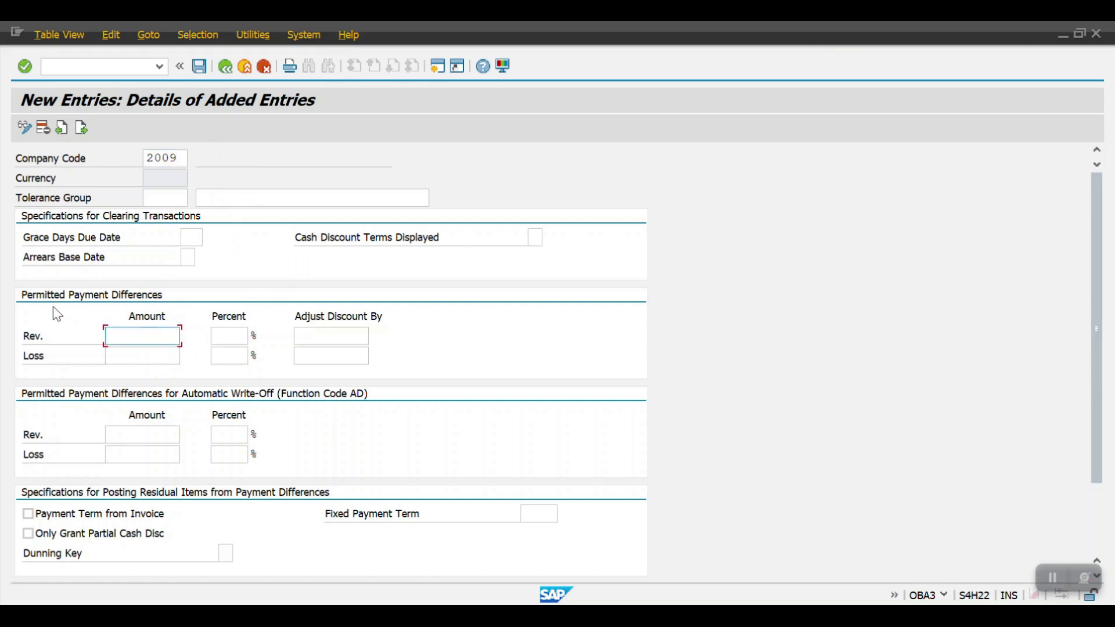
text(5)
click(164, 357)
text(5)
click(232, 340)
text(2)
click(228, 357)
text(2)
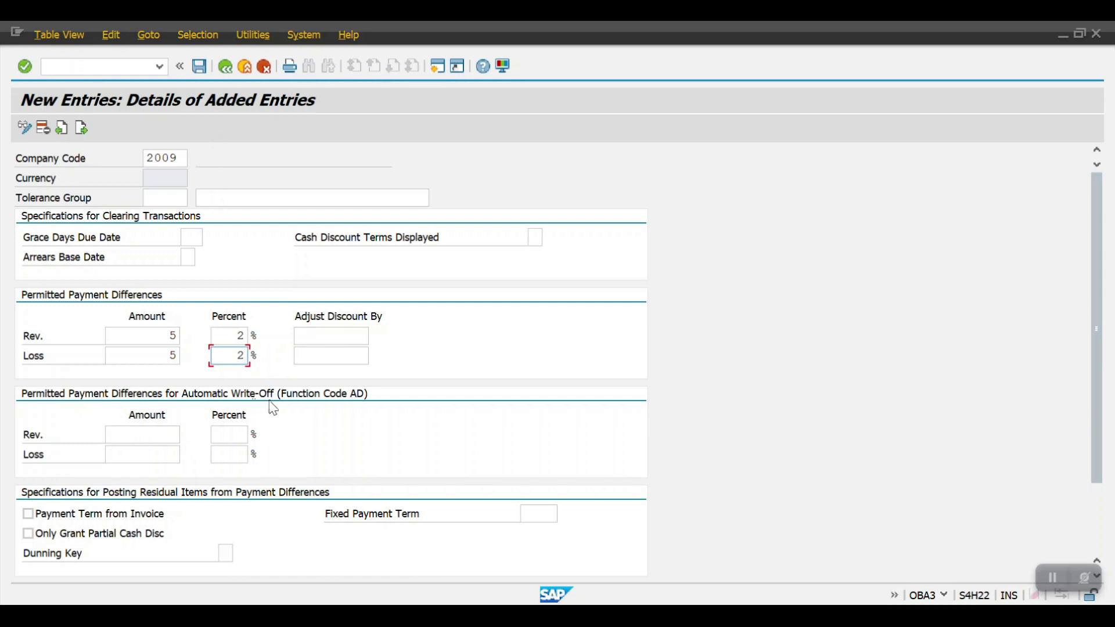
- Set the automatic write-off payment differences to amount 5 and 1 percent for both revenue and loss
click(157, 439)
text(5)
click(157, 455)
text(5)
click(226, 434)
text(2)
click(235, 456)
double_click(240, 435)
text(1)
click(239, 455)
text(1)
key(Return)
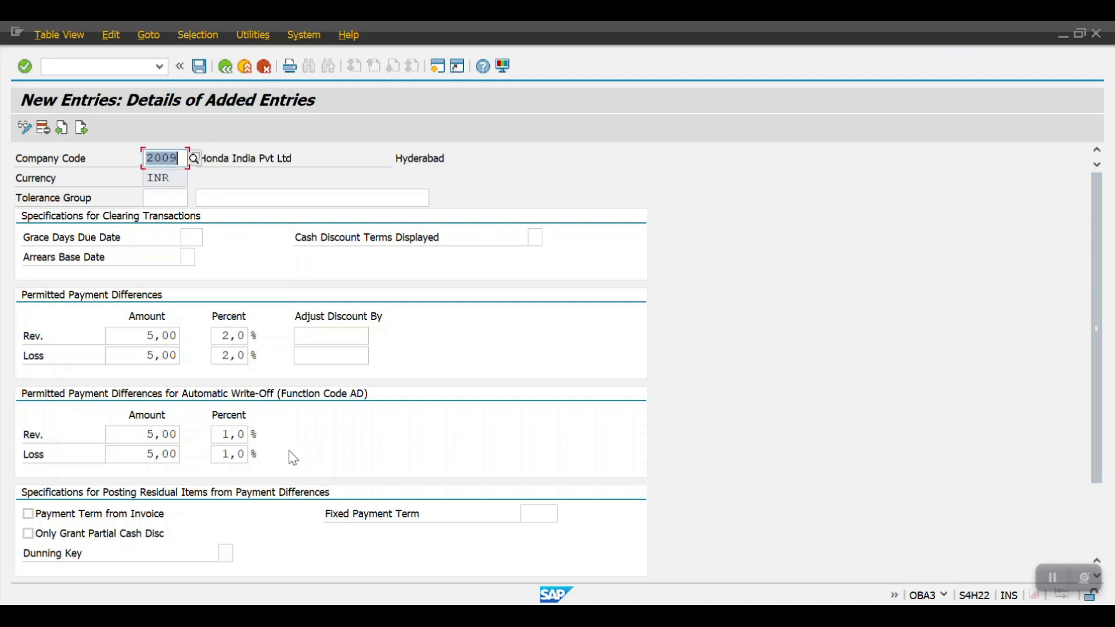
- Save the new tolerance entry for company code 2009 under the Honda customizing request
scroll(288, 451, down, 5)
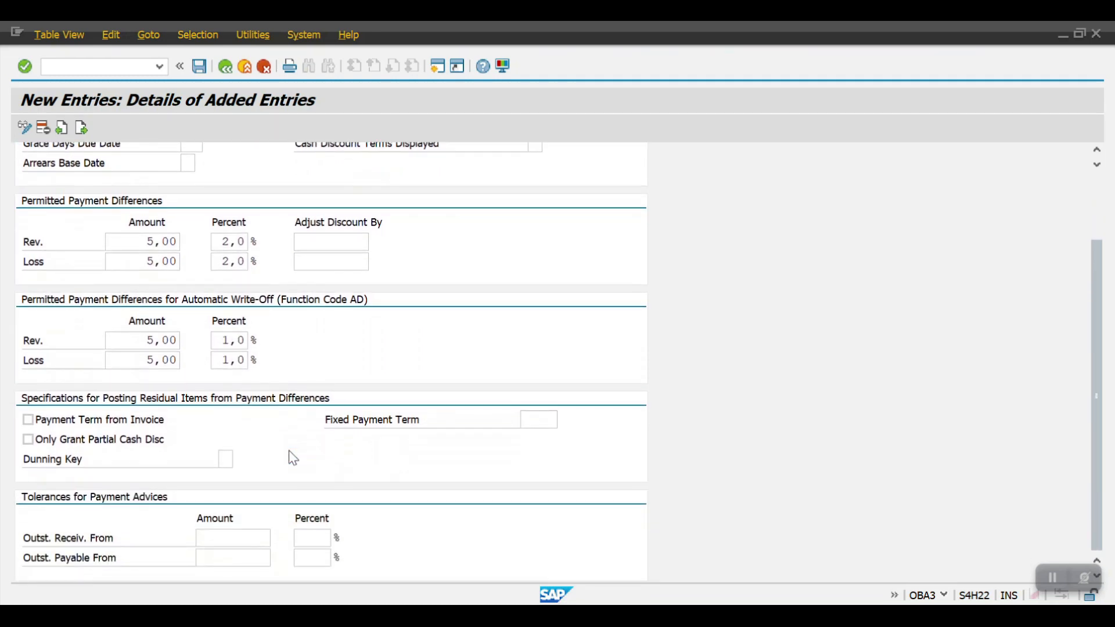
click(198, 69)
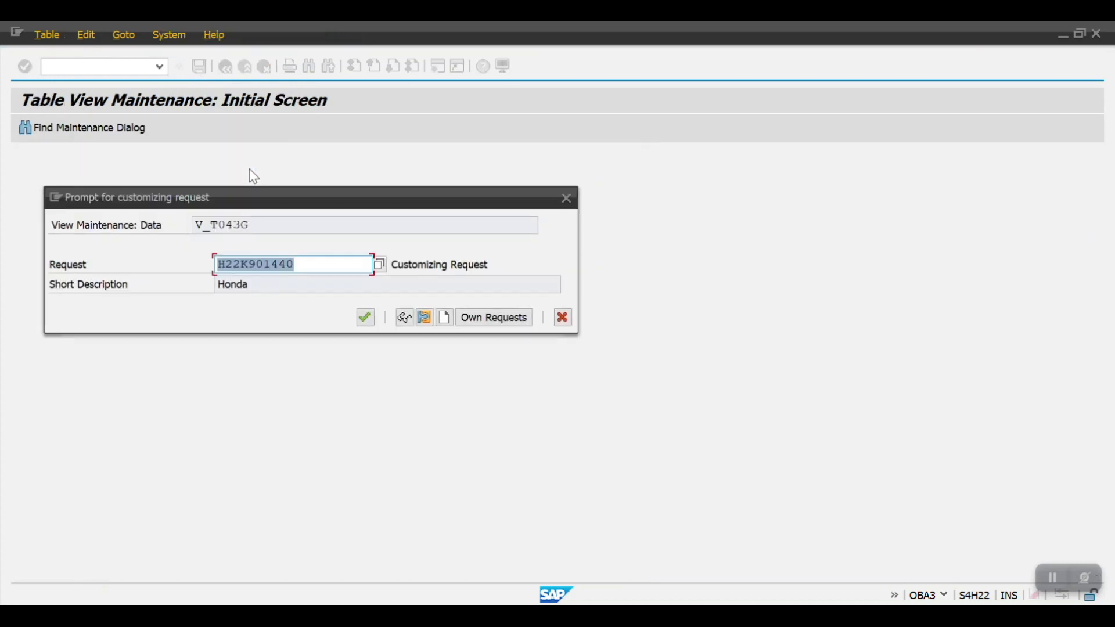
click(365, 319)
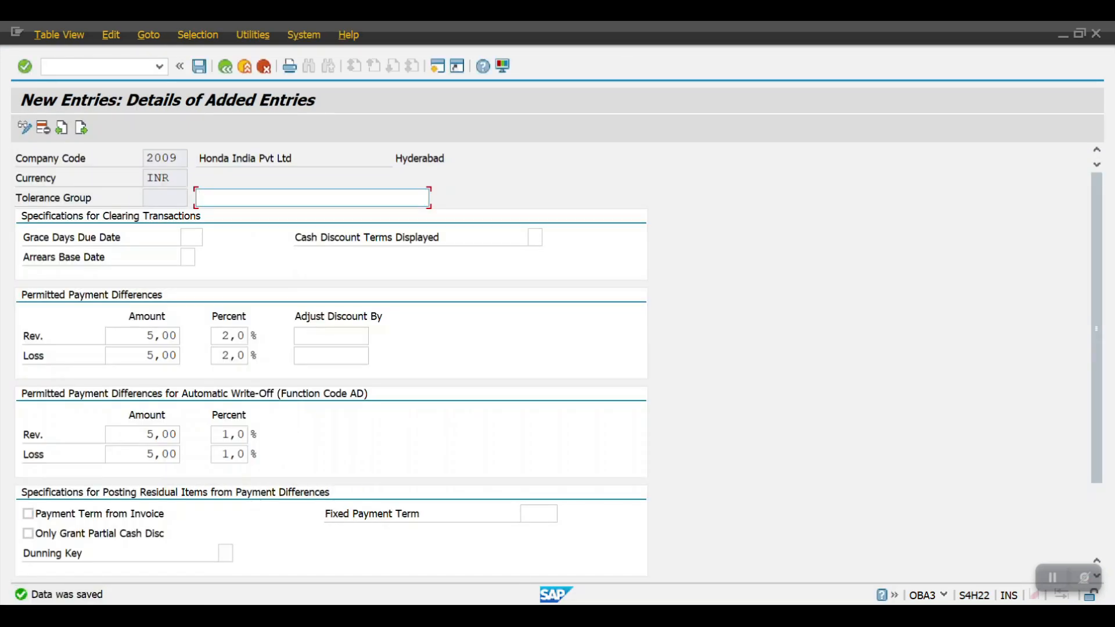
- Return to the F-53 outgoing payment, process the vendor's open items and post the 8000 INR payment
click(189, 581)
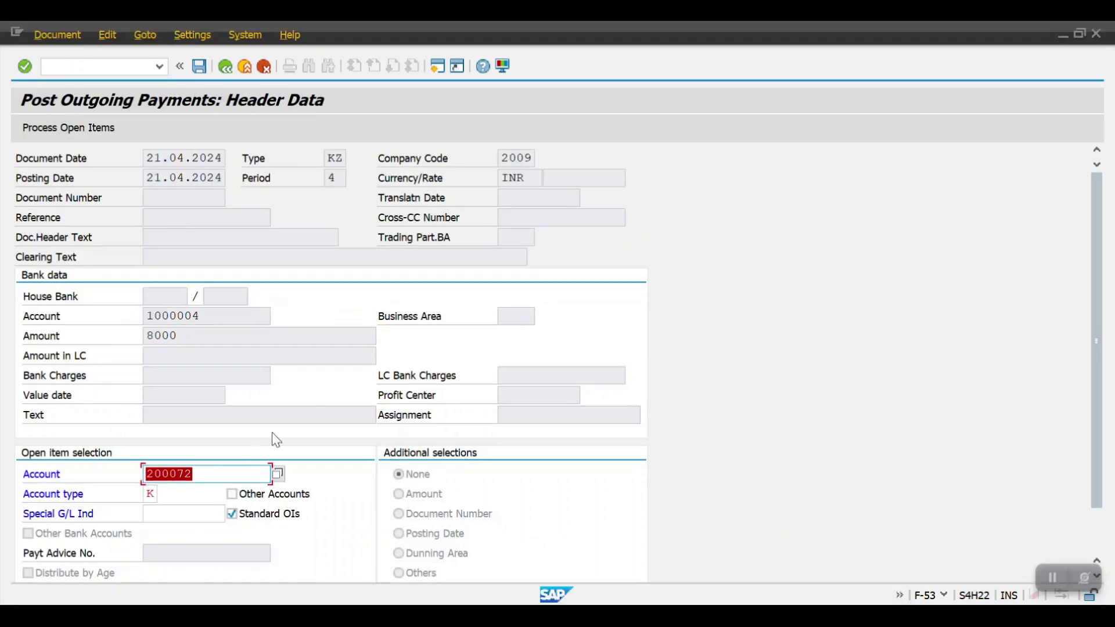
click(356, 419)
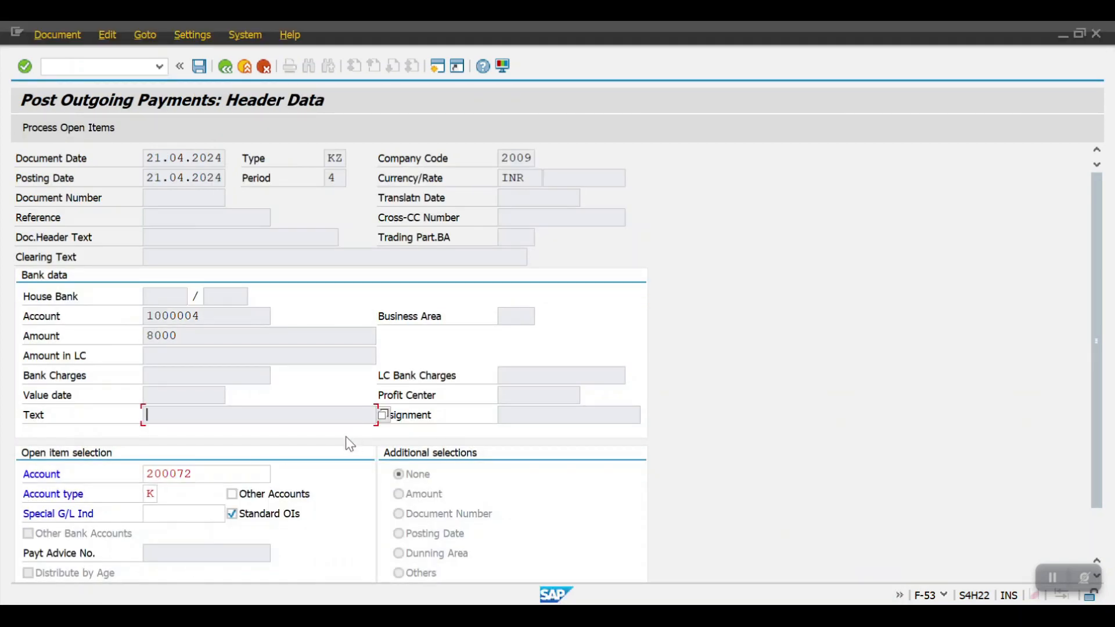
key(Return)
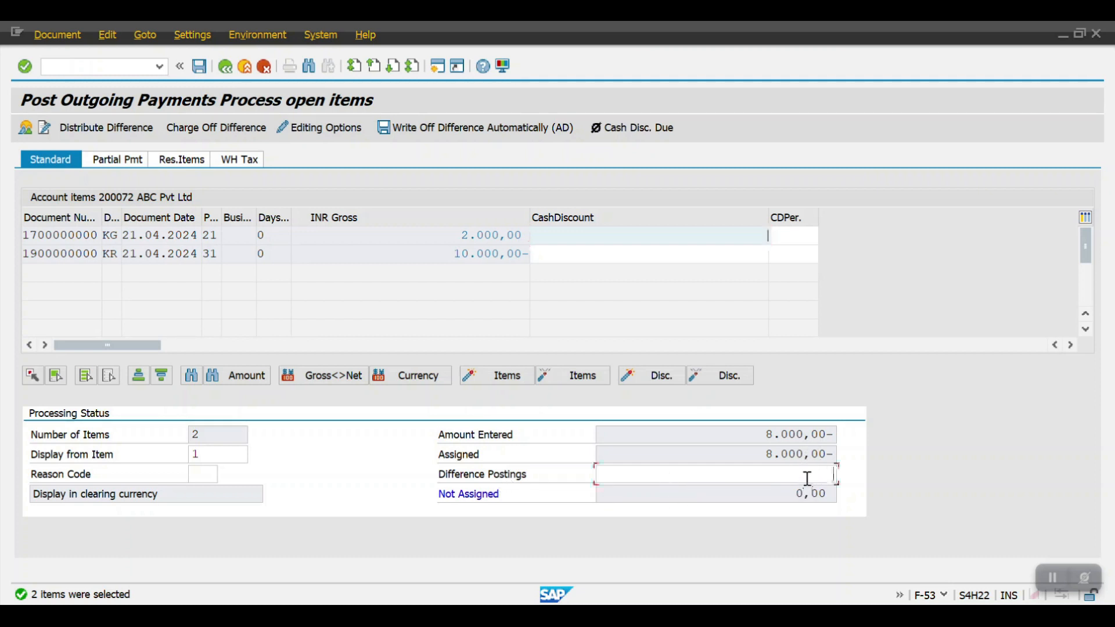
click(834, 475)
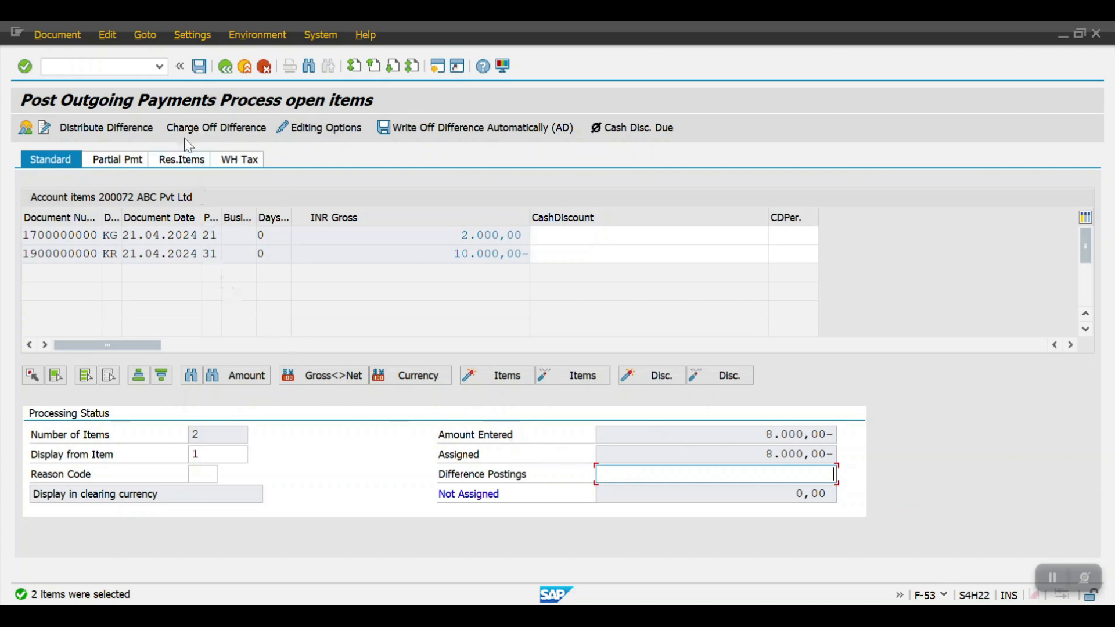
click(200, 67)
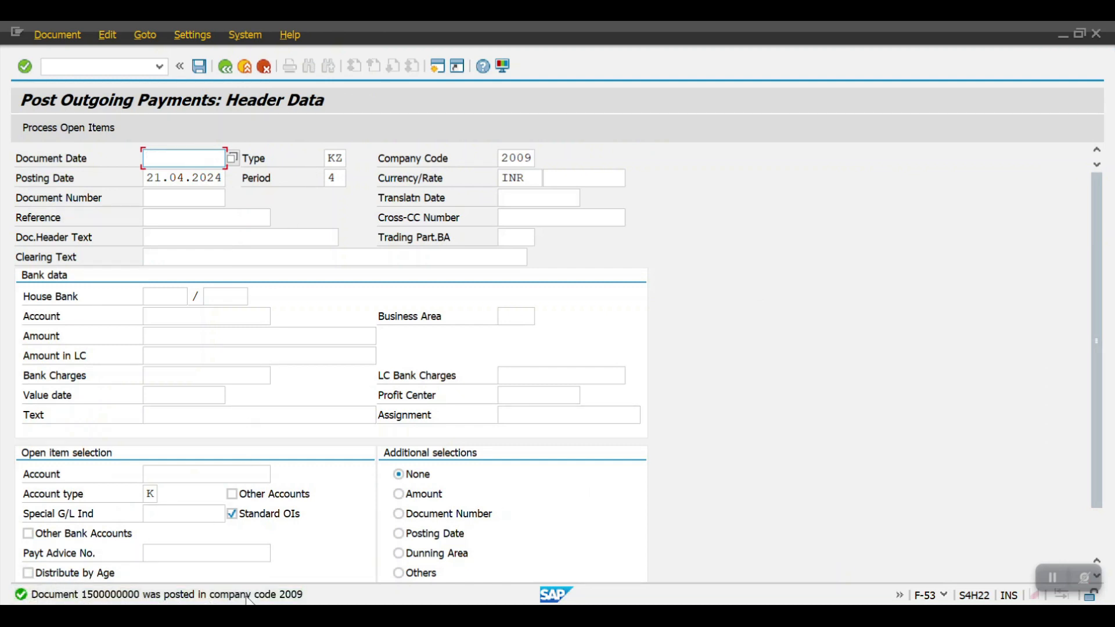
- Display the posted payment document, check its bank and vendor line items, and return to the payment header
click(59, 40)
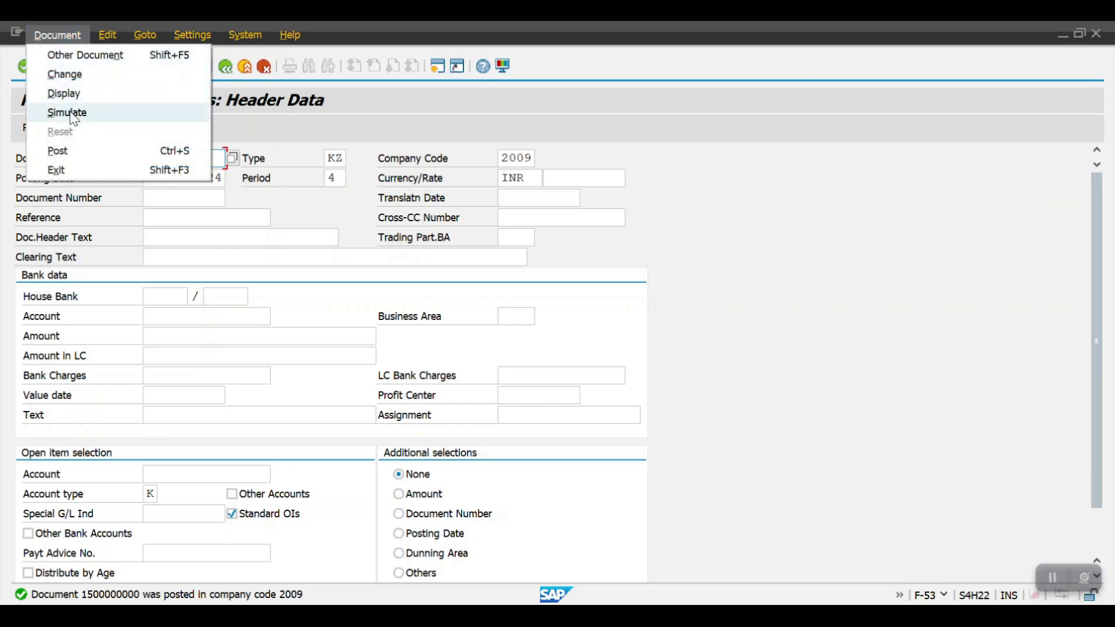
click(65, 93)
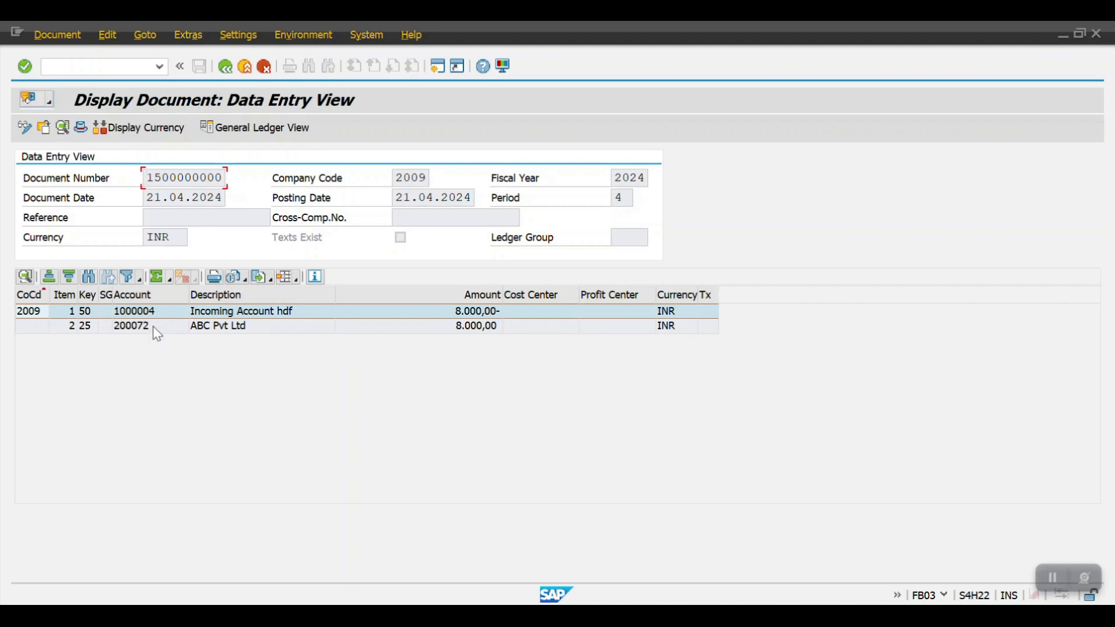
click(216, 313)
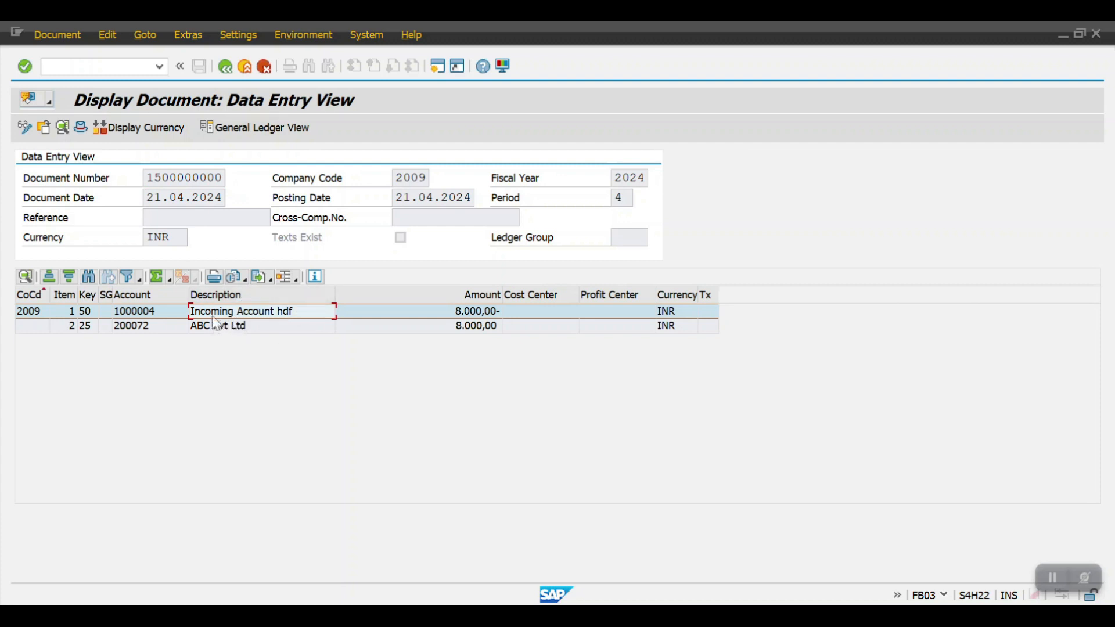
click(118, 329)
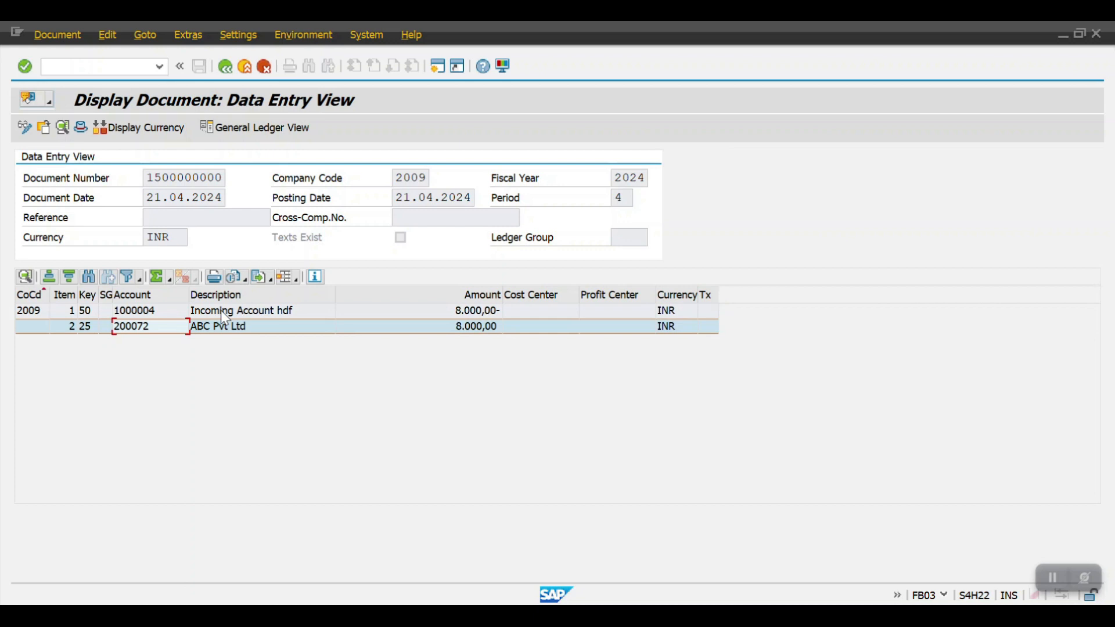
click(224, 67)
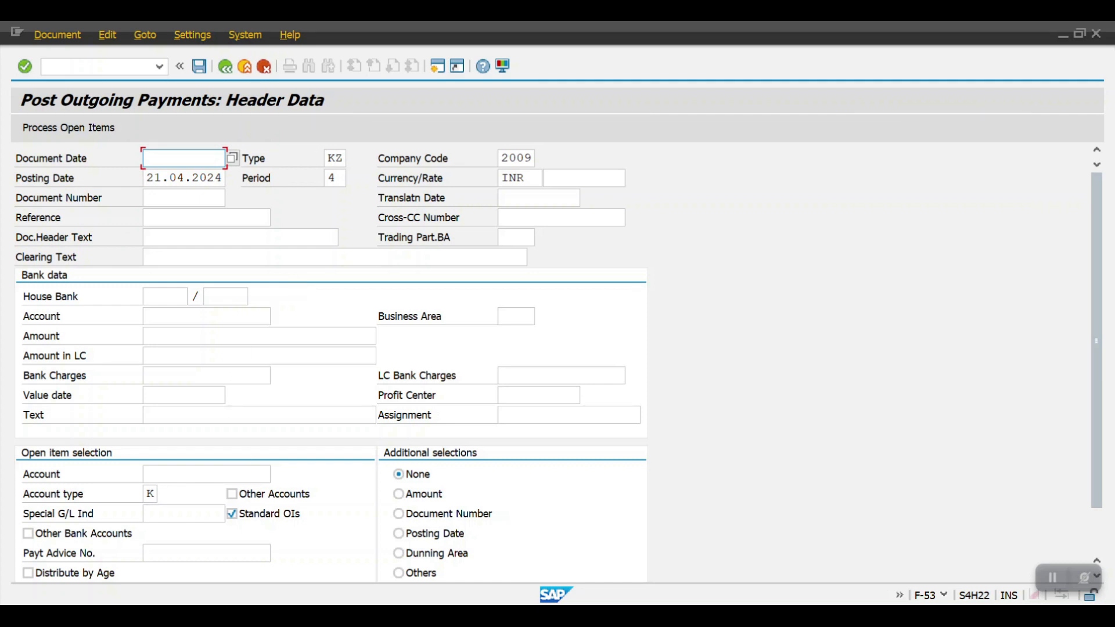
- Refresh the vendor line item display in FBL1N, rerun it for all items, and review the document types and amounts
click(354, 546)
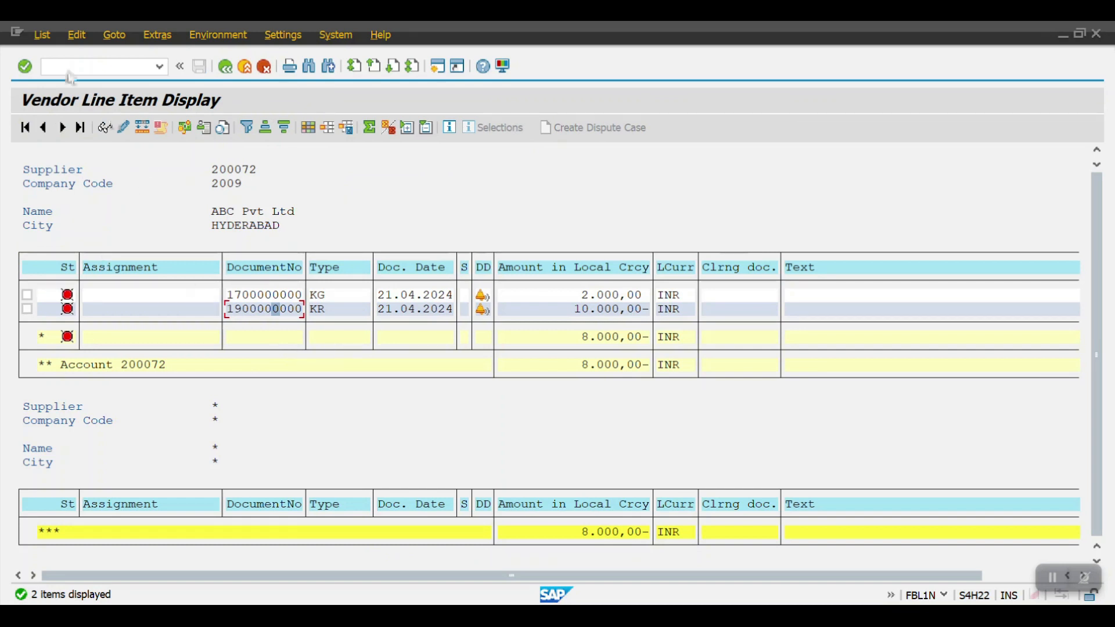
click(42, 35)
click(57, 74)
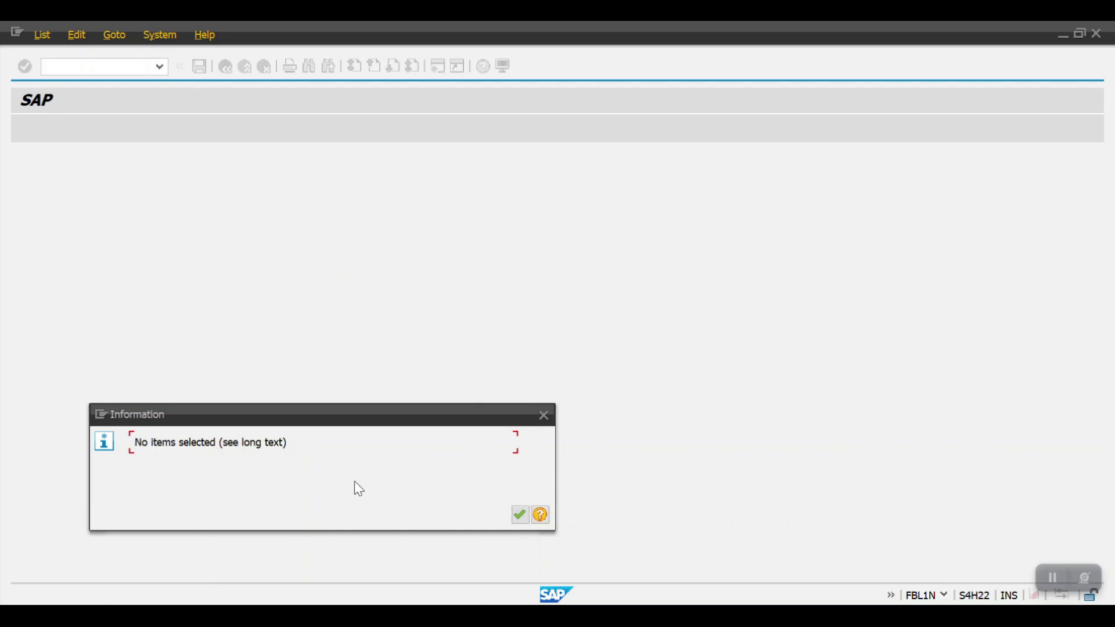
click(520, 515)
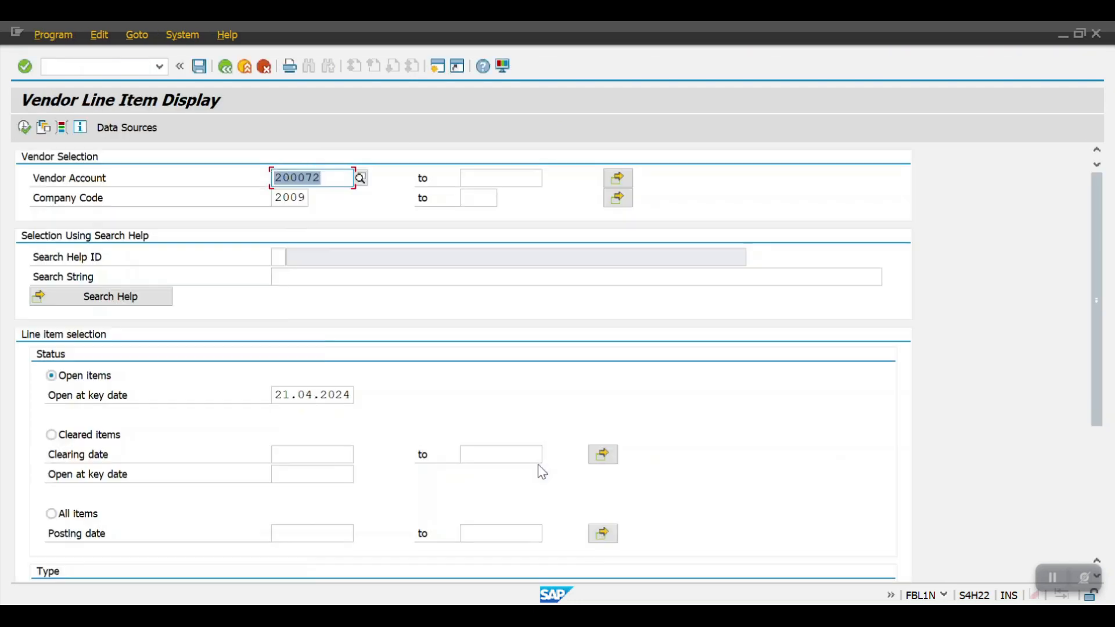
click(88, 515)
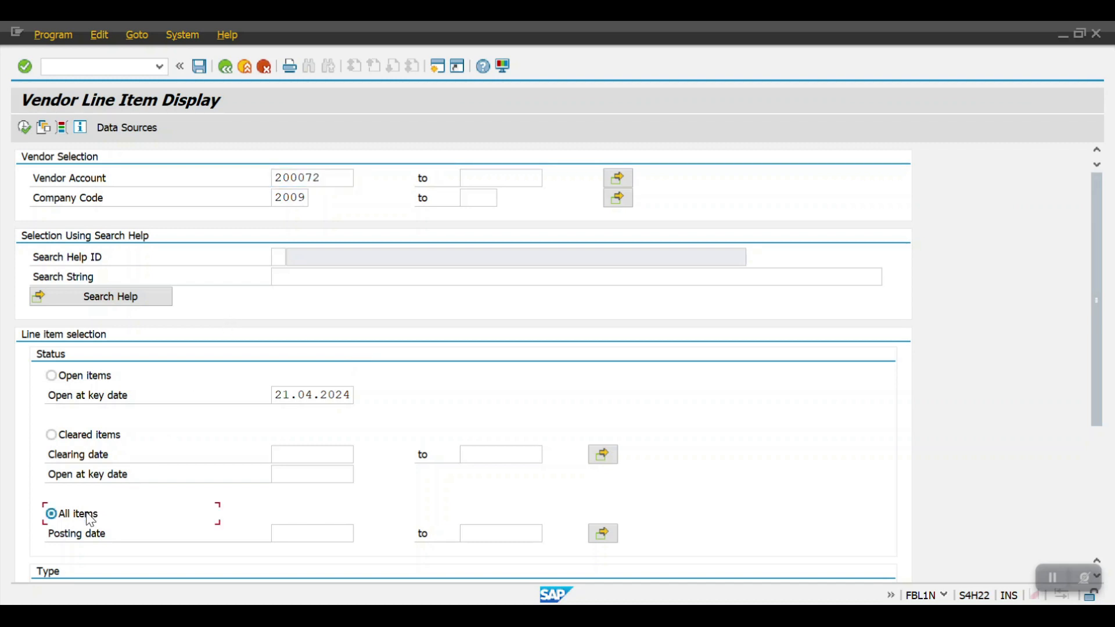
click(23, 127)
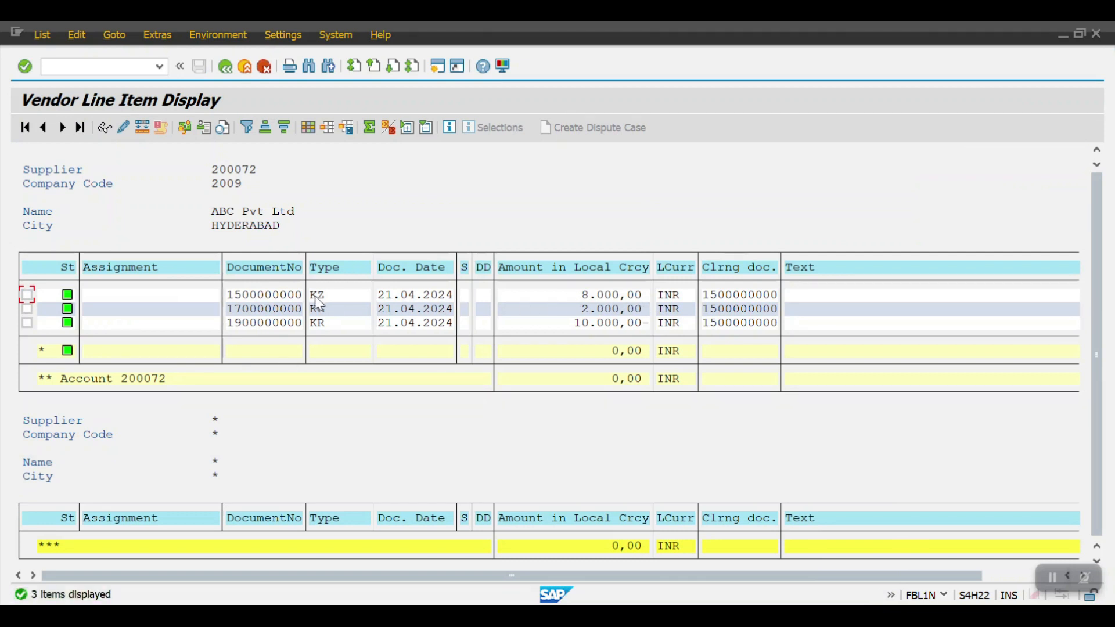
click(317, 325)
click(322, 312)
click(593, 309)
click(600, 295)
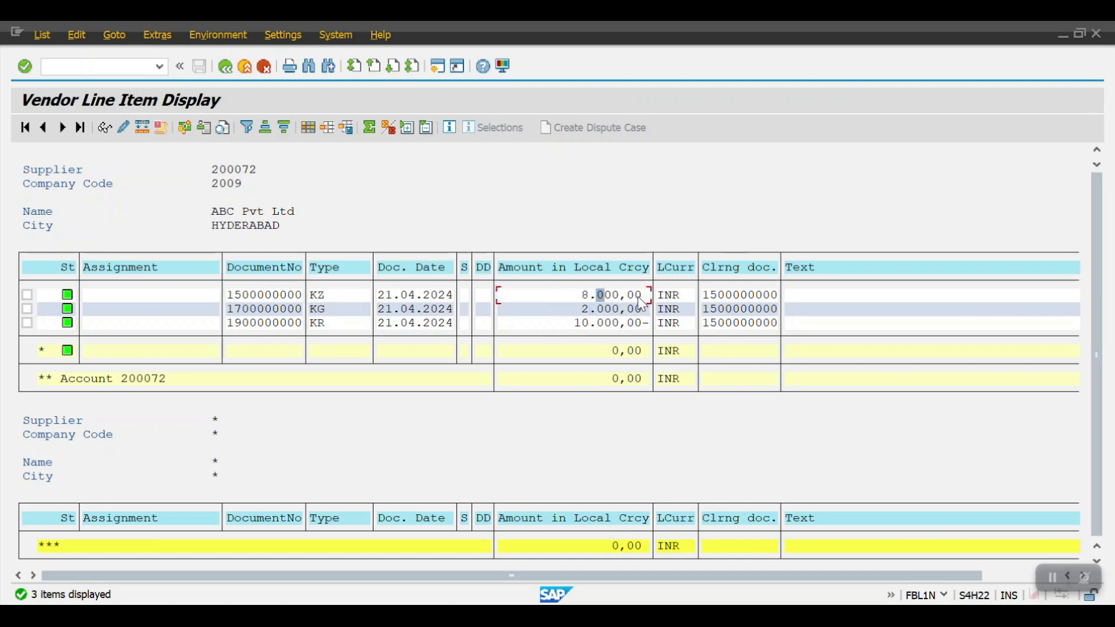